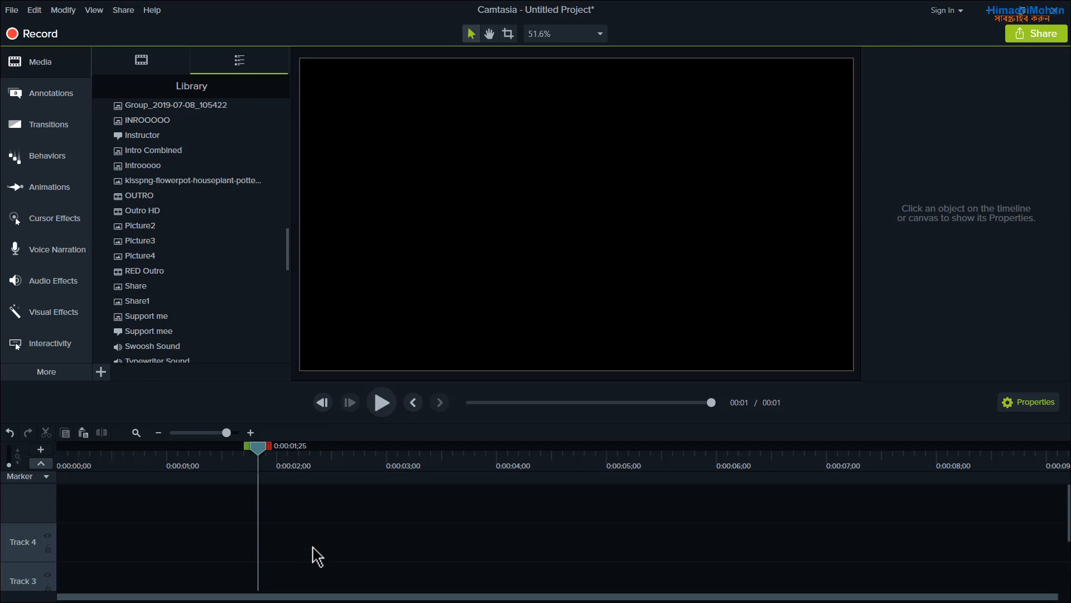
scroll(169, 259, "down", 10)
scroll(168, 259, "up", 8)
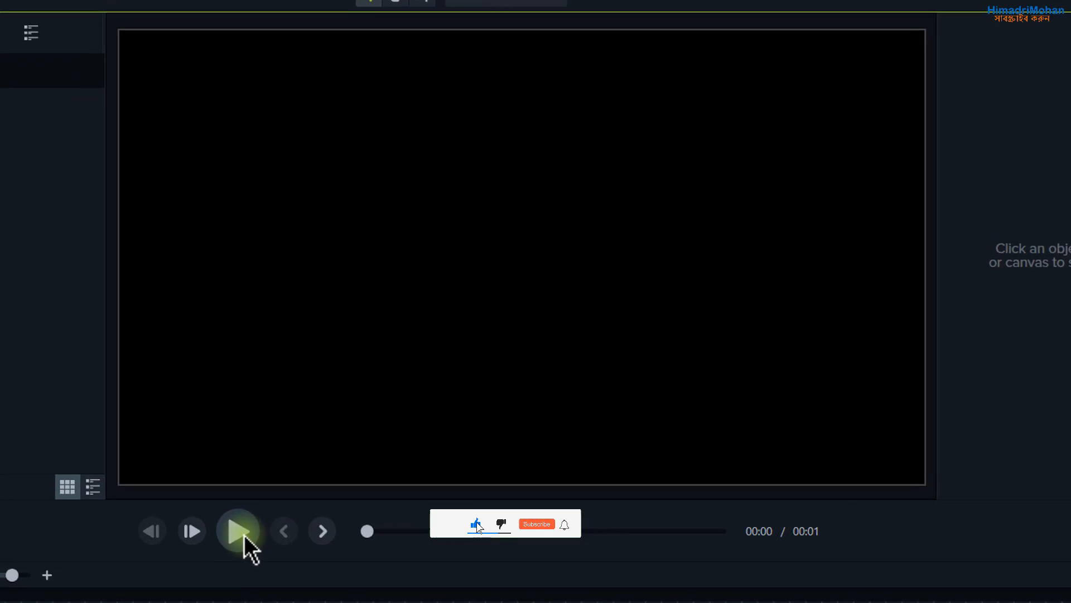
Preview the finished colour-stripe transition by playing it and scrubbing back through the timeline to the start.
left_click(384, 402)
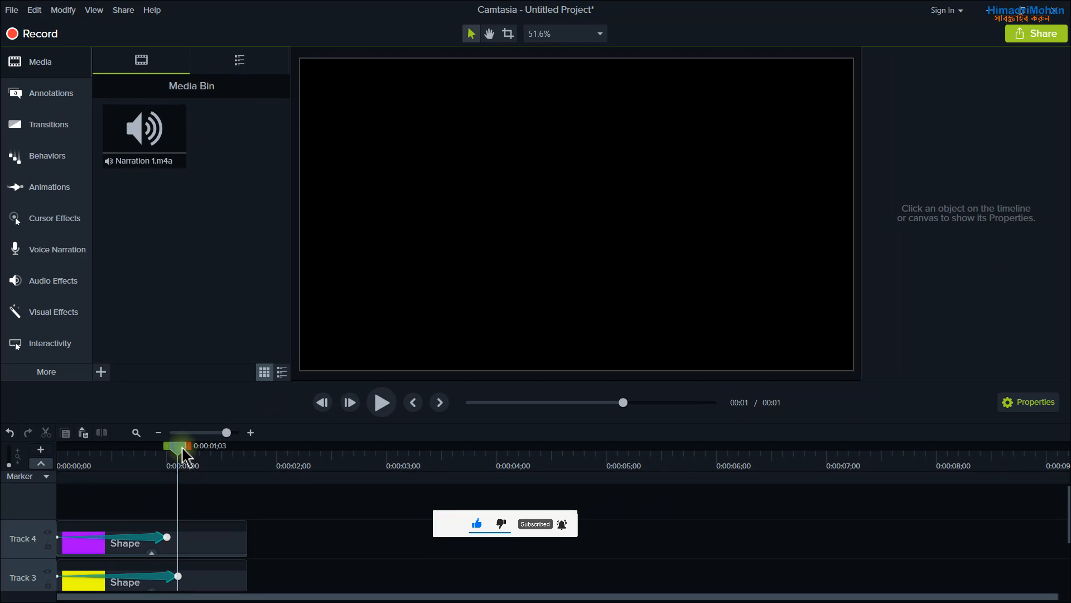
left_click_drag(184, 455, 123, 450)
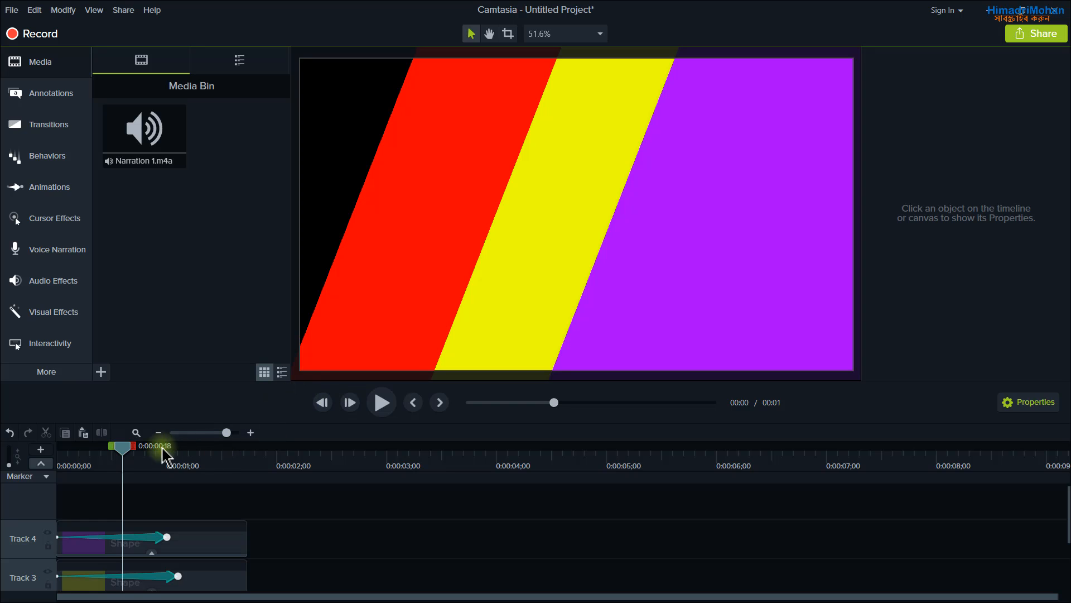
left_click_drag(134, 459, 30, 450)
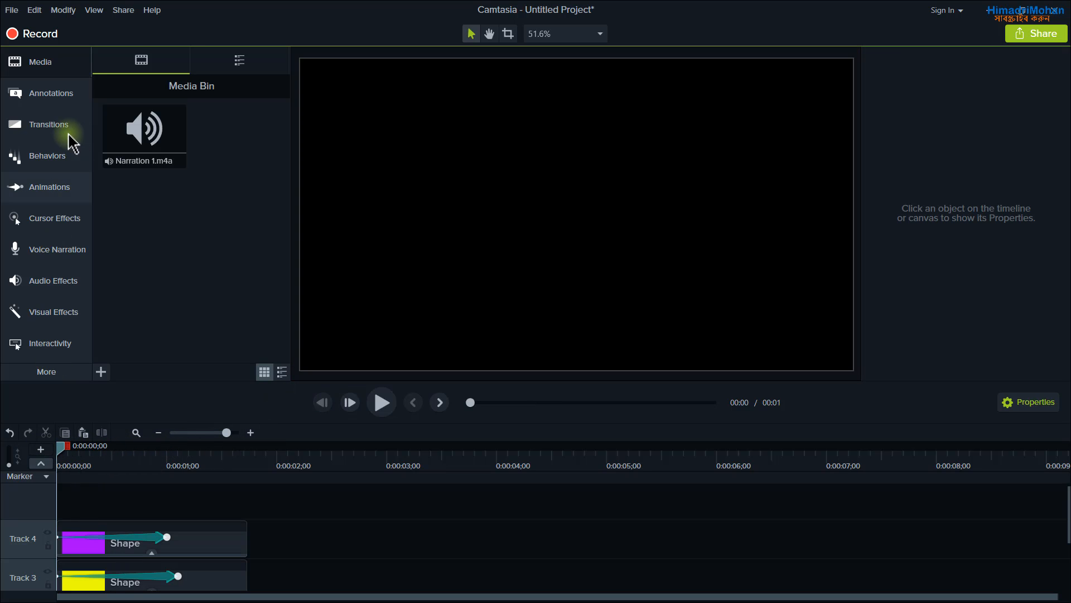
left_click(54, 132)
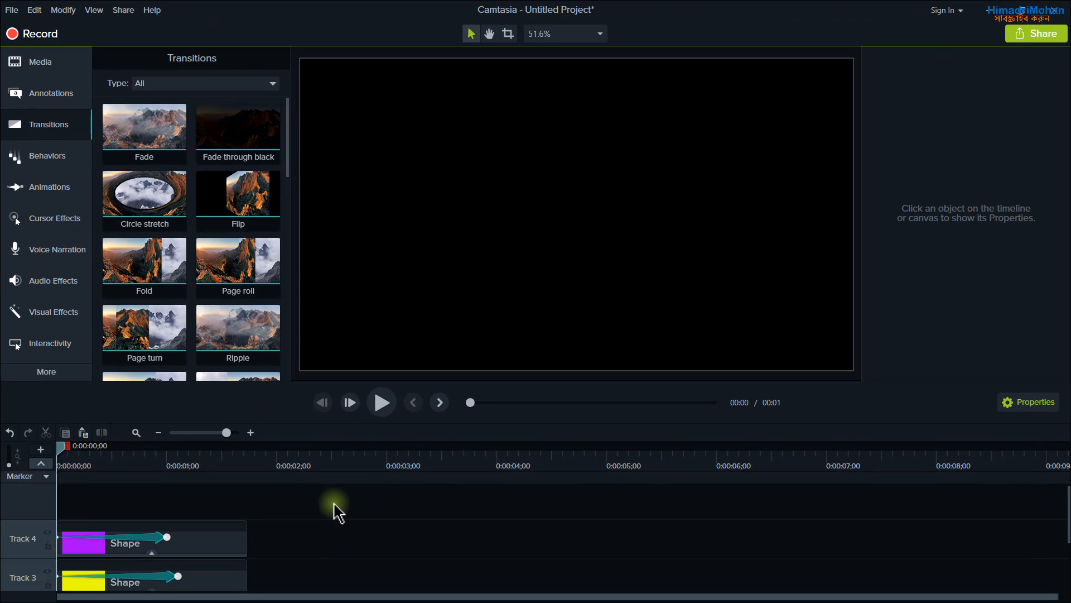
left_click(381, 412)
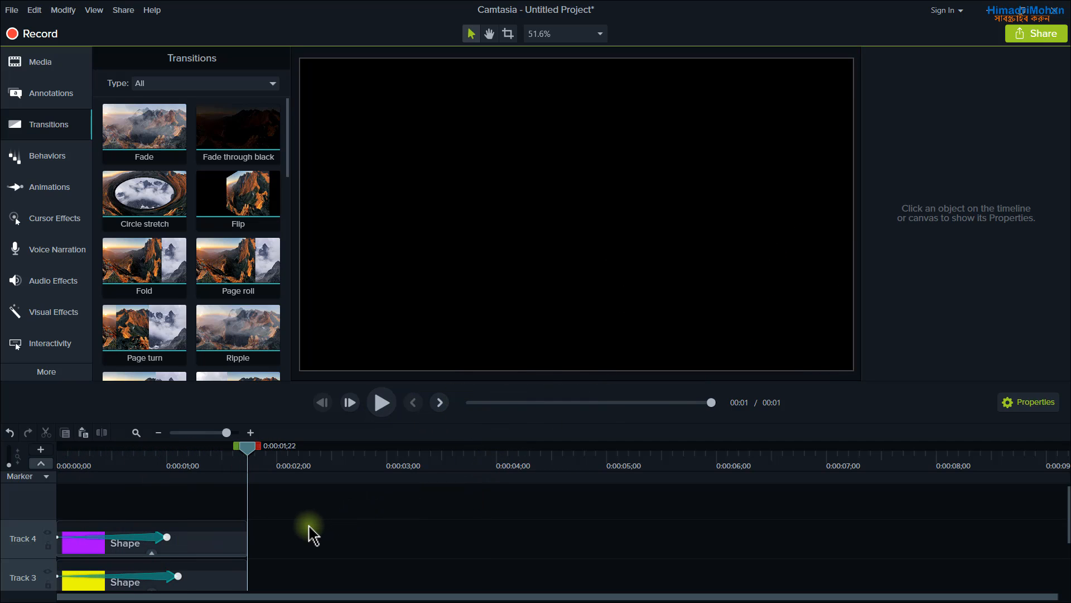
Delete the purple, yellow and red shape clips from Tracks 4, 3 and 2.
scroll(315, 530, "down", 1)
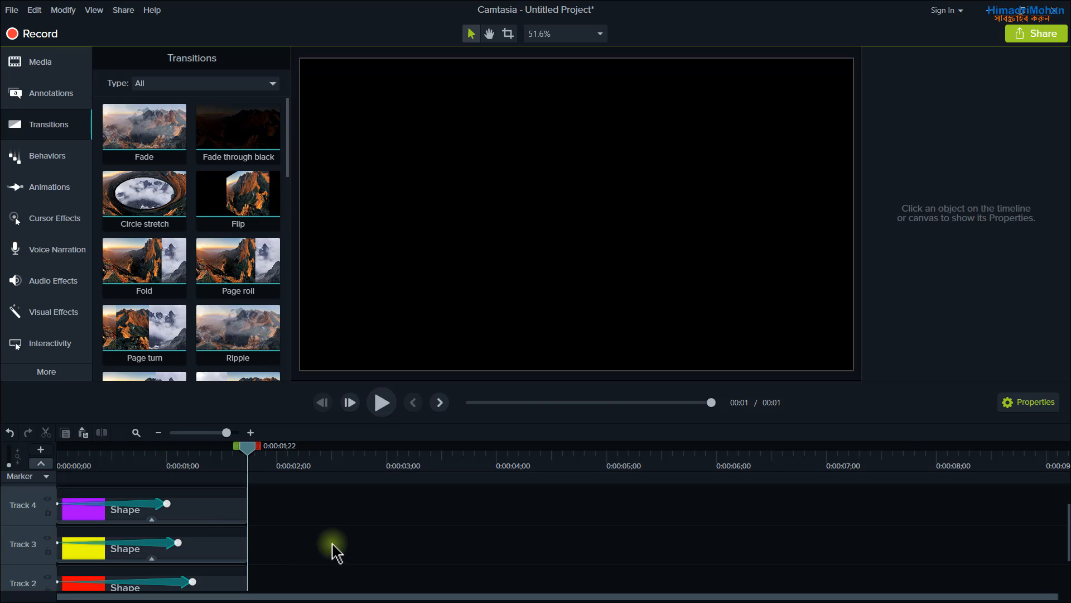
scroll(323, 539, "up", 1)
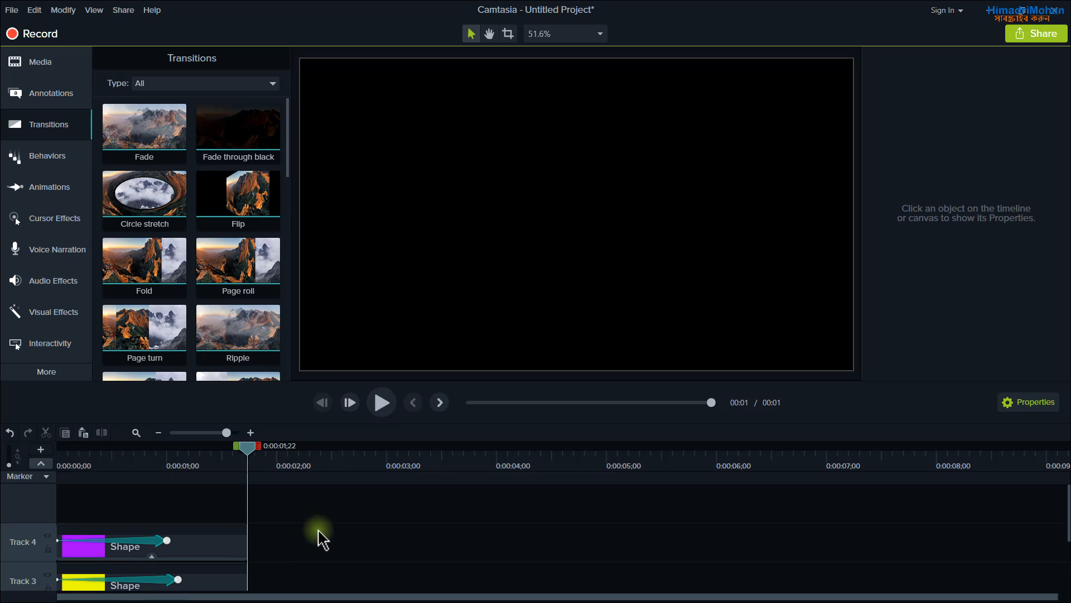
left_click_drag(304, 529, 282, 554)
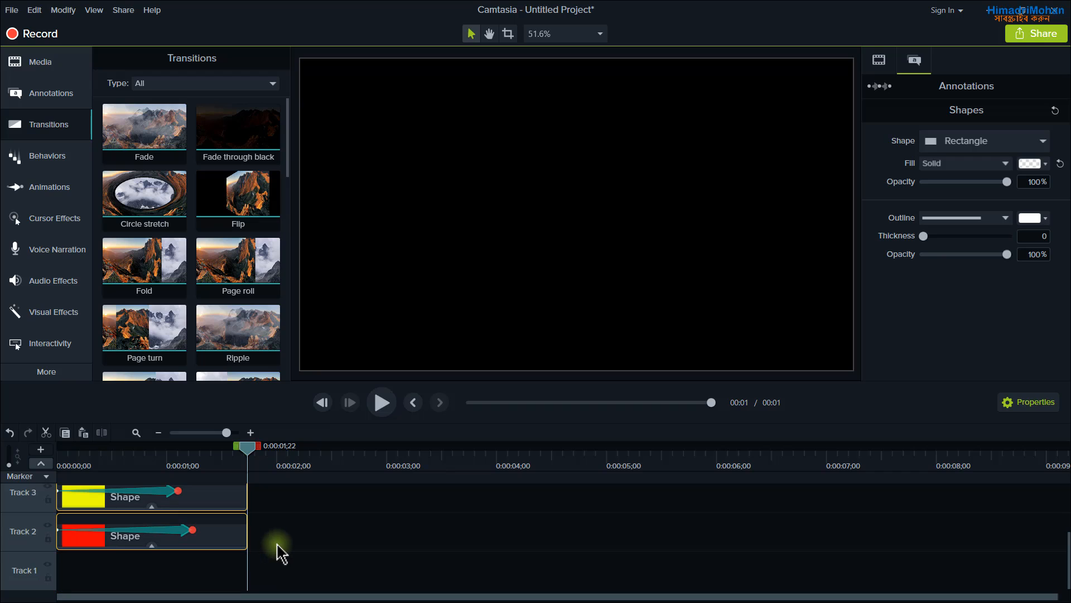
key("Delete")
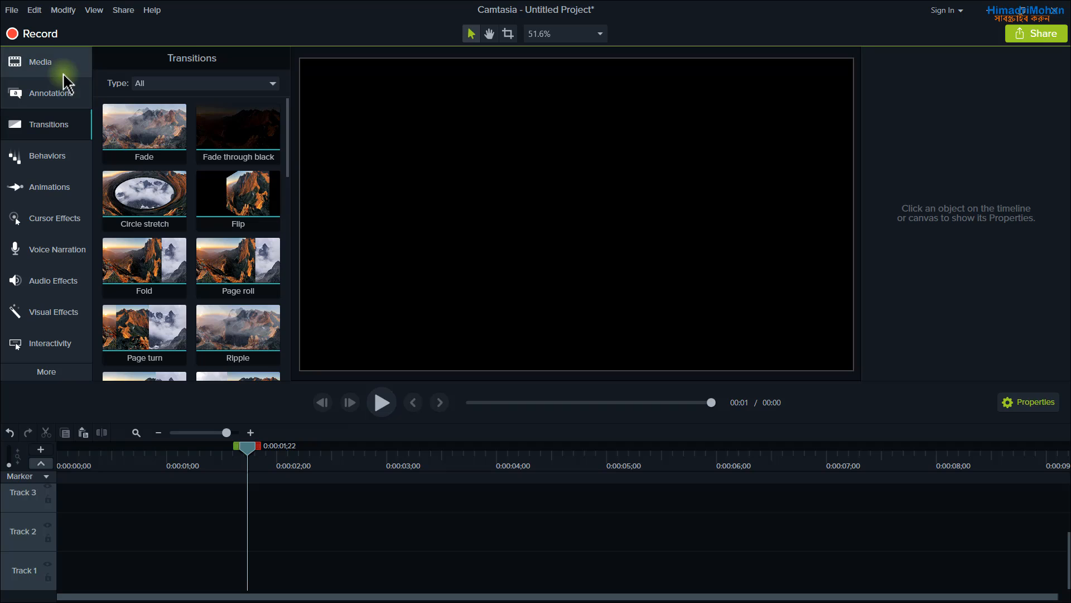
Add a white rectangle shape at the start of Track 2 and trim its clip to about 0:00:01;25.
left_click(67, 94)
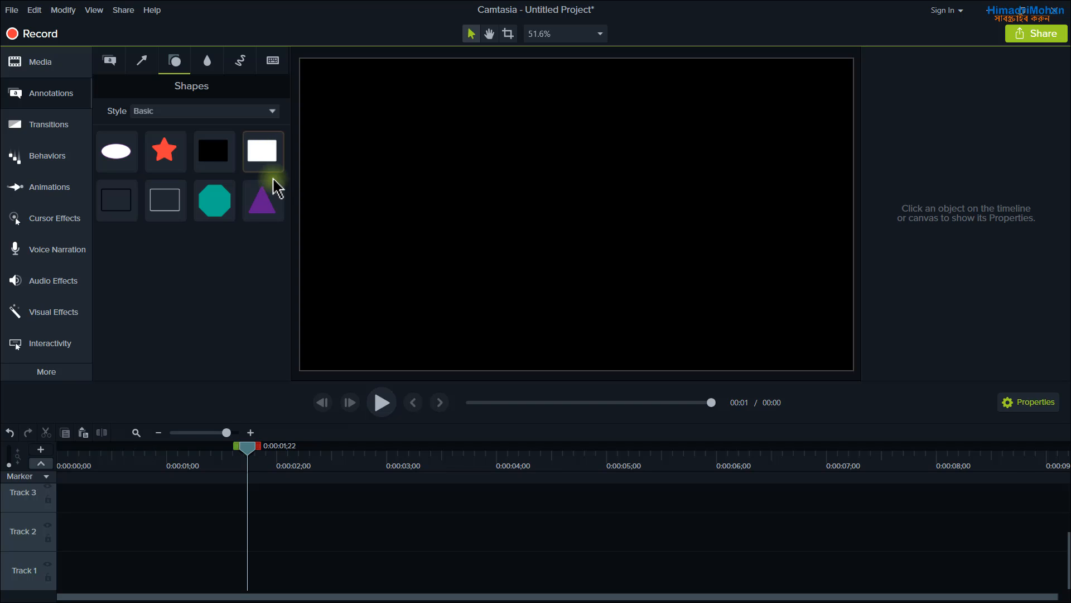
left_click_drag(265, 164, 53, 541)
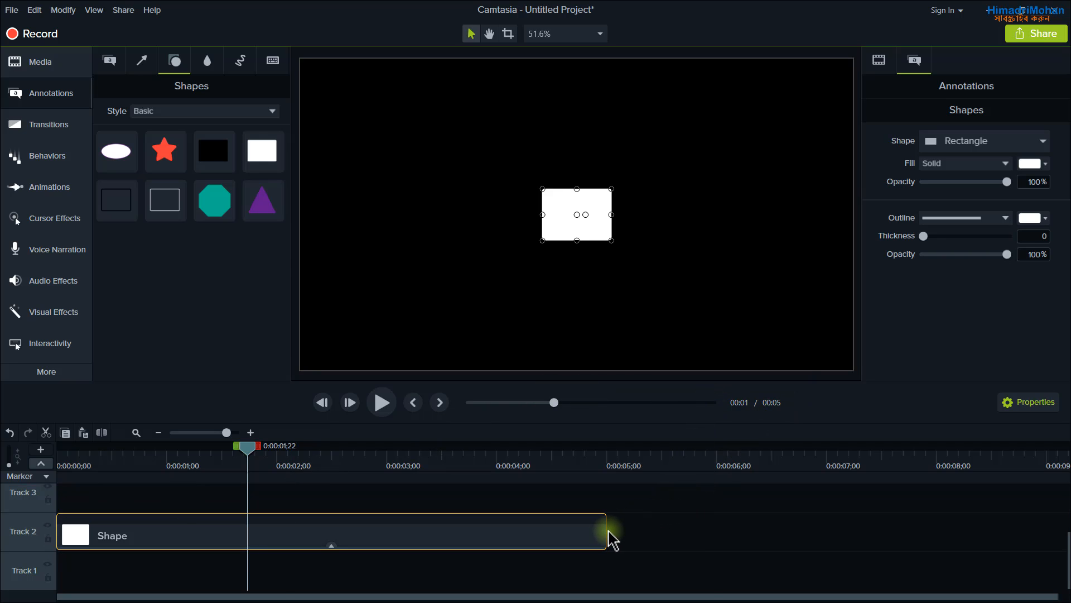
left_click_drag(606, 532, 258, 533)
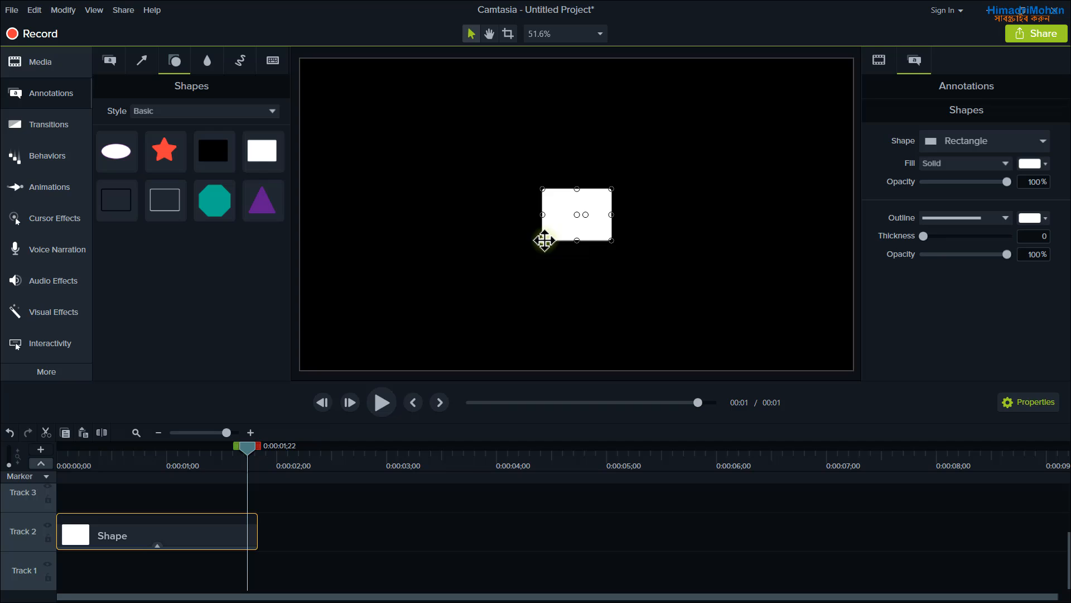
Stretch the white rectangle from its opposite corners so it covers the entire canvas.
left_click_drag(542, 241, 301, 370)
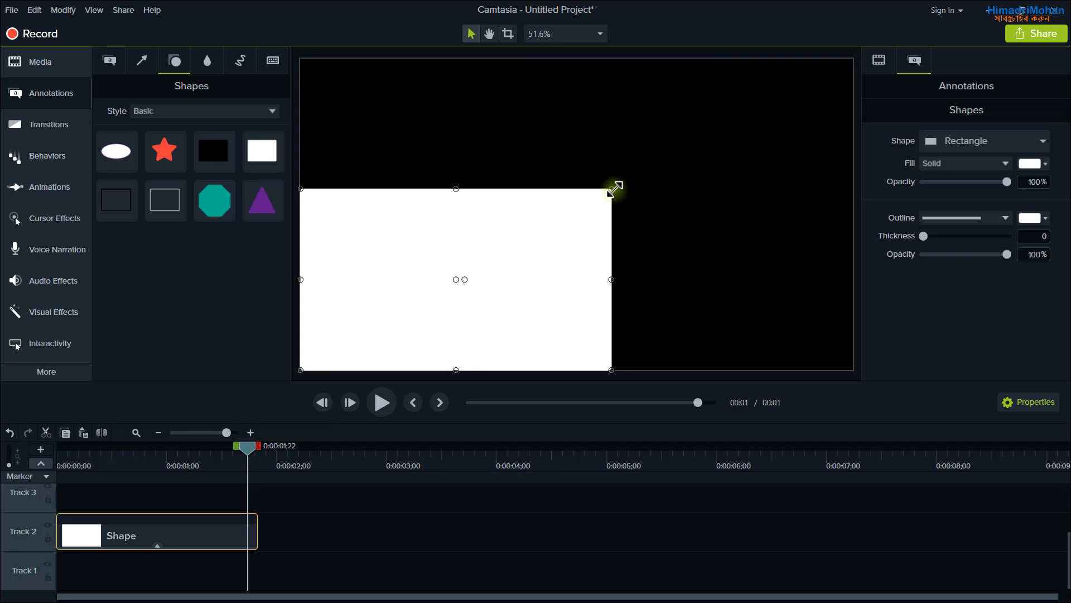
left_click_drag(612, 189, 852, 62)
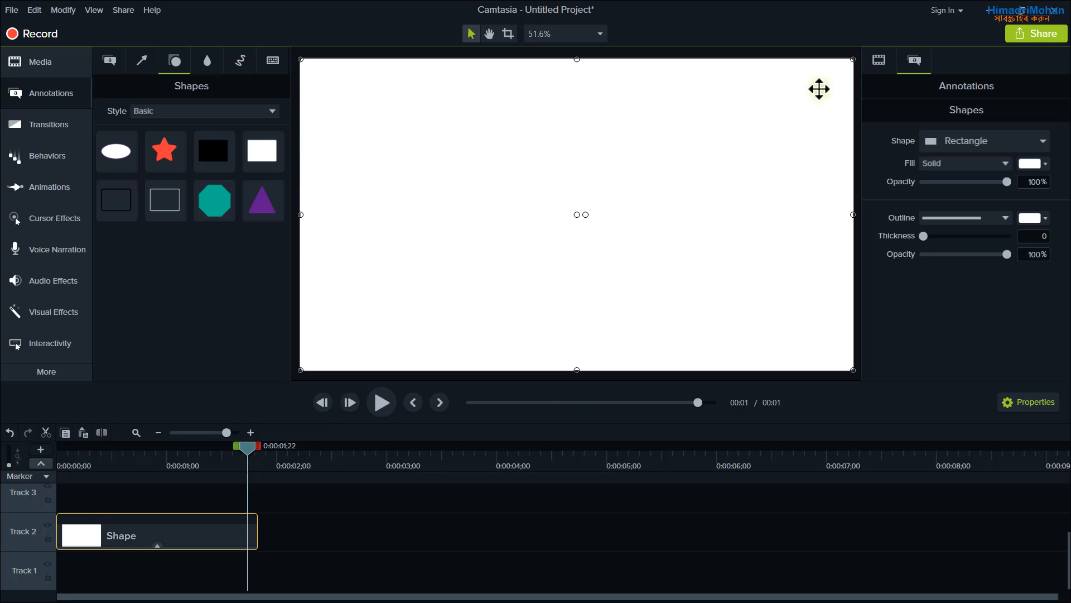
left_click(413, 285)
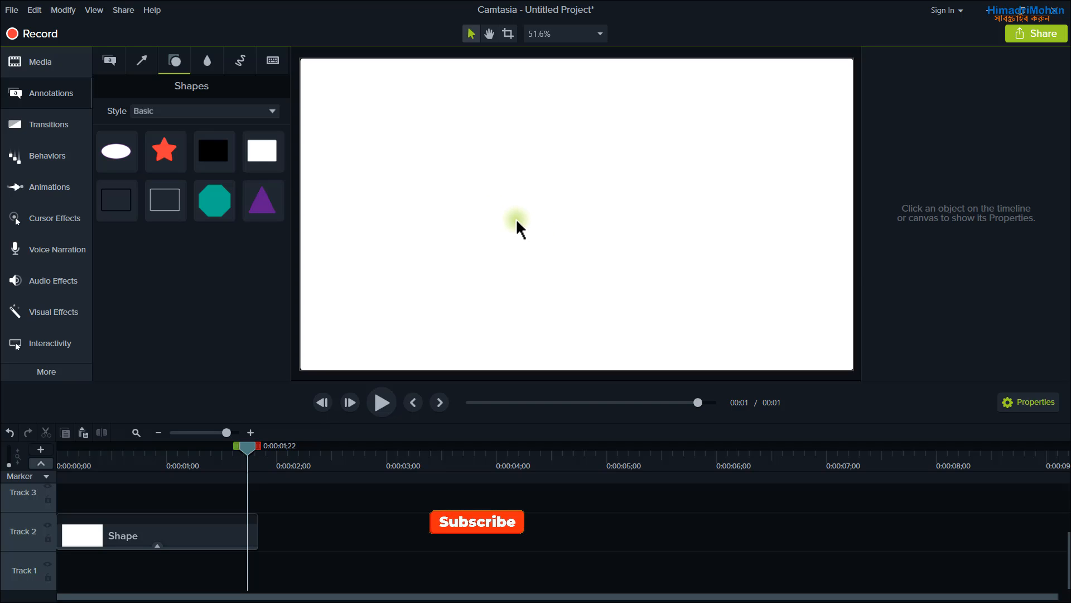
Try moving the rectangle off the left side of the canvas and back over it.
scroll(530, 216, "down", 5)
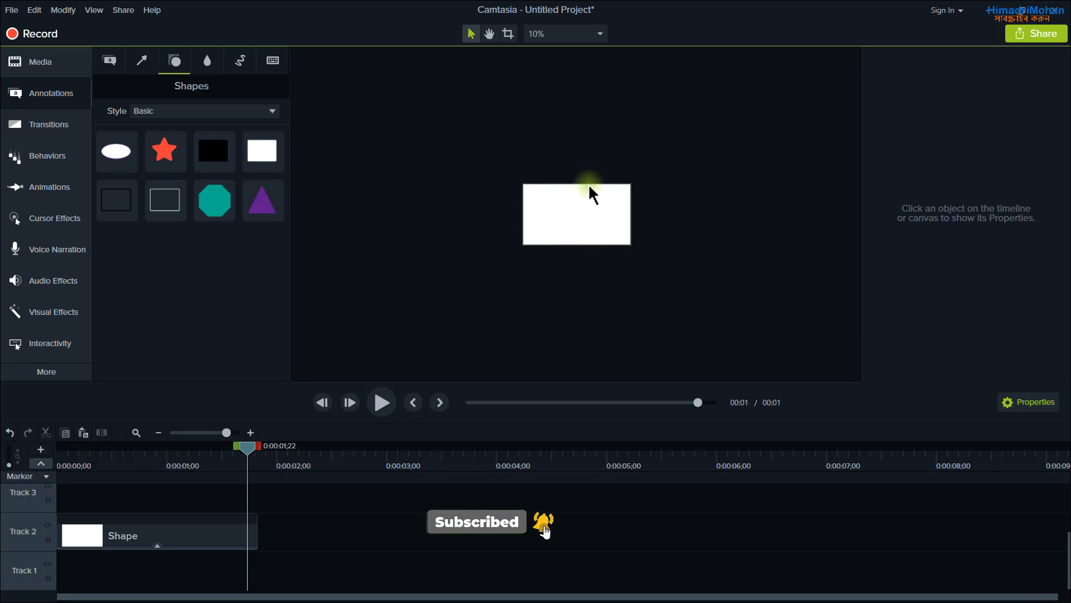
left_click(593, 235)
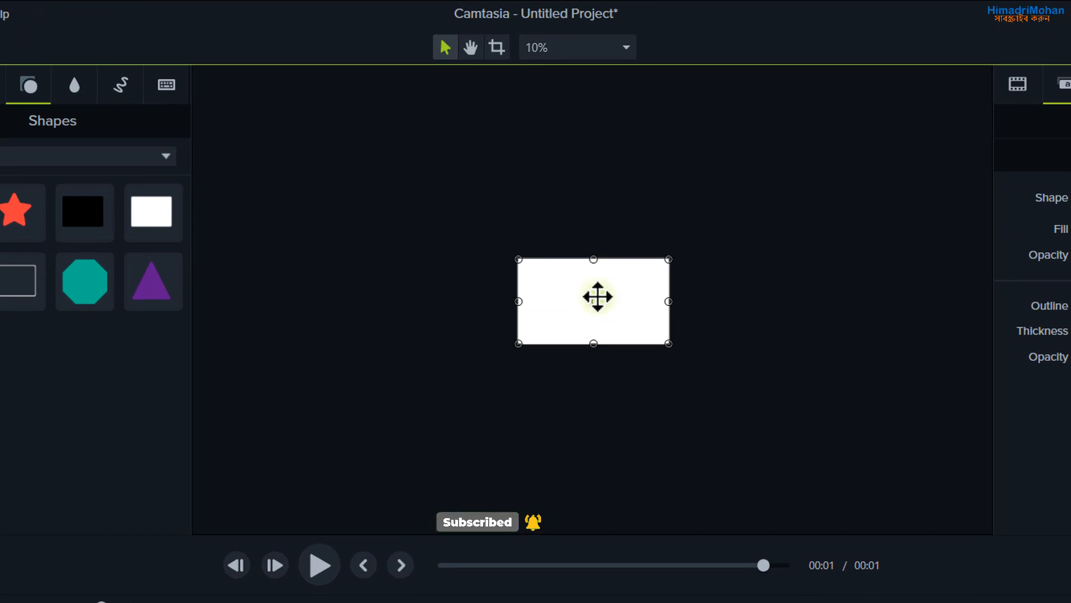
left_click_drag(595, 216, 477, 204)
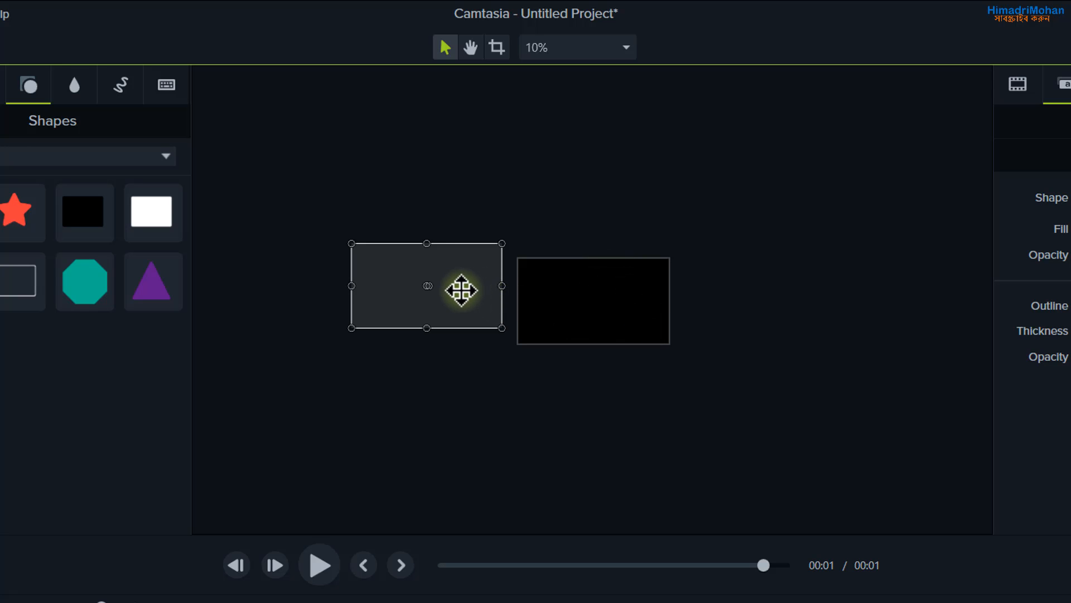
left_click_drag(462, 287, 624, 306)
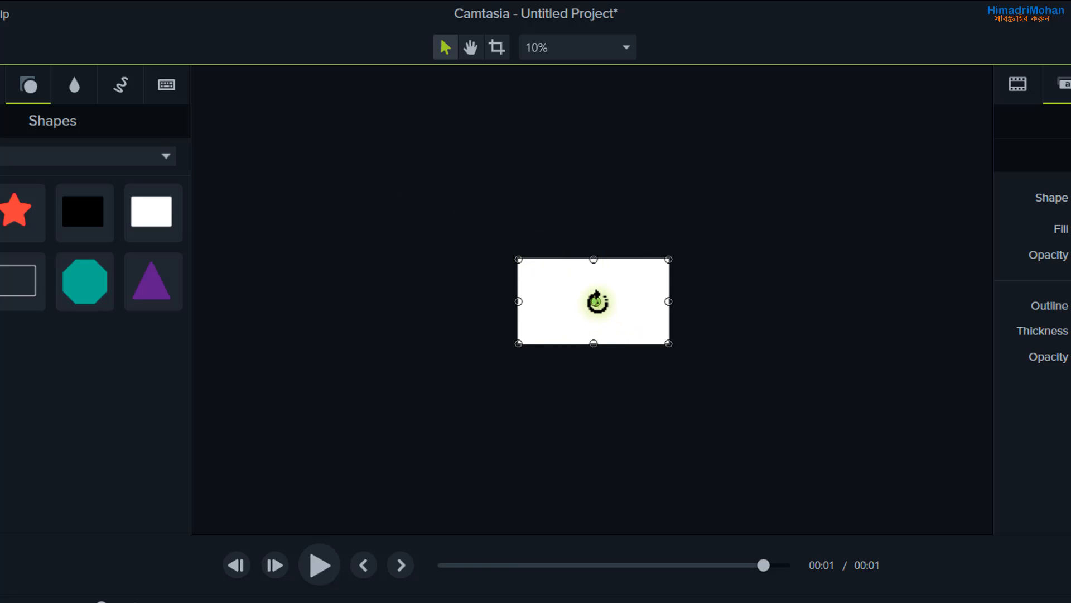
Rotate the rectangle to a diagonal, enlarge it, and place it just outside the canvas's upper-left corner.
left_click_drag(597, 302, 601, 296)
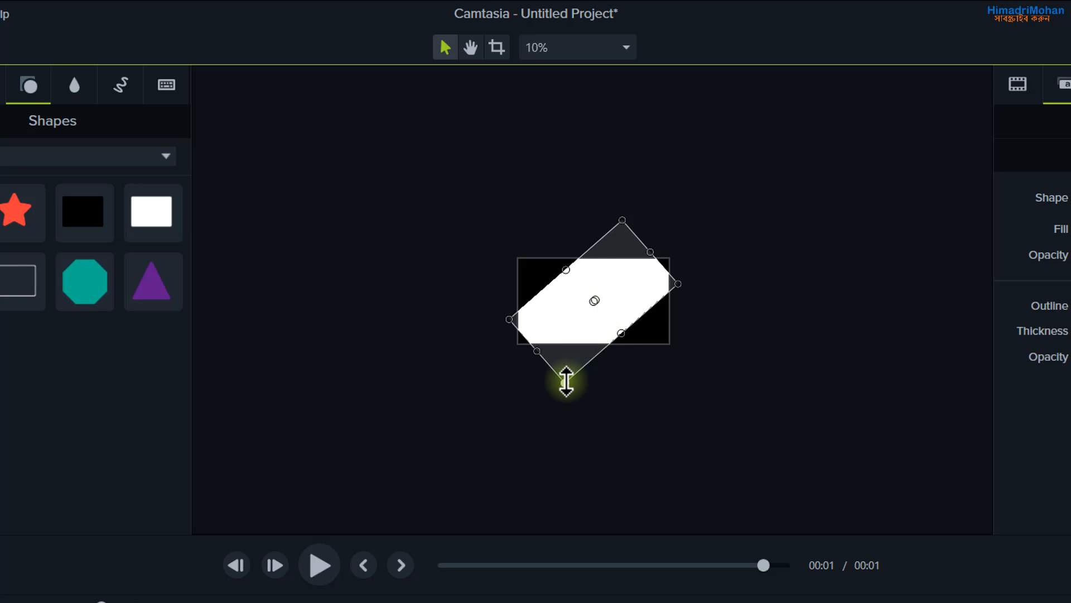
left_click_drag(566, 382, 539, 418)
left_click_drag(578, 356, 558, 311)
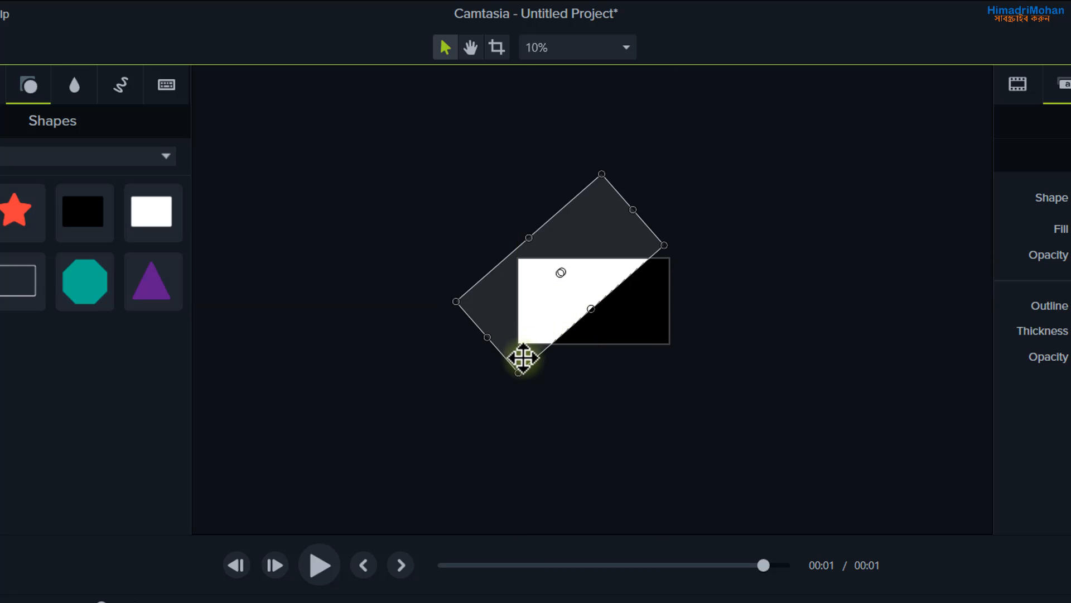
left_click_drag(513, 378, 514, 387)
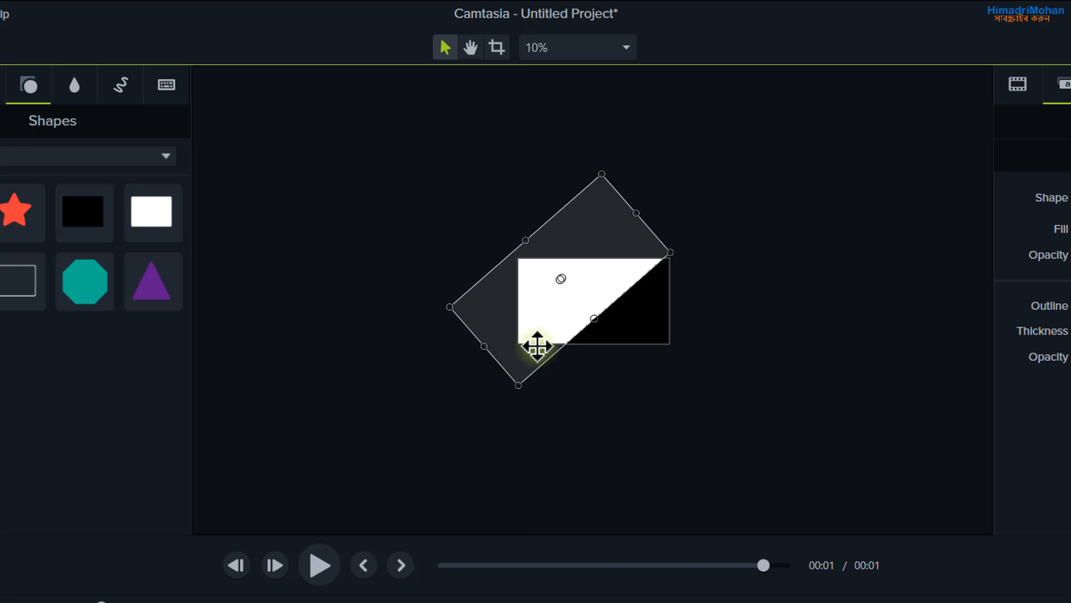
left_click_drag(536, 342, 461, 284)
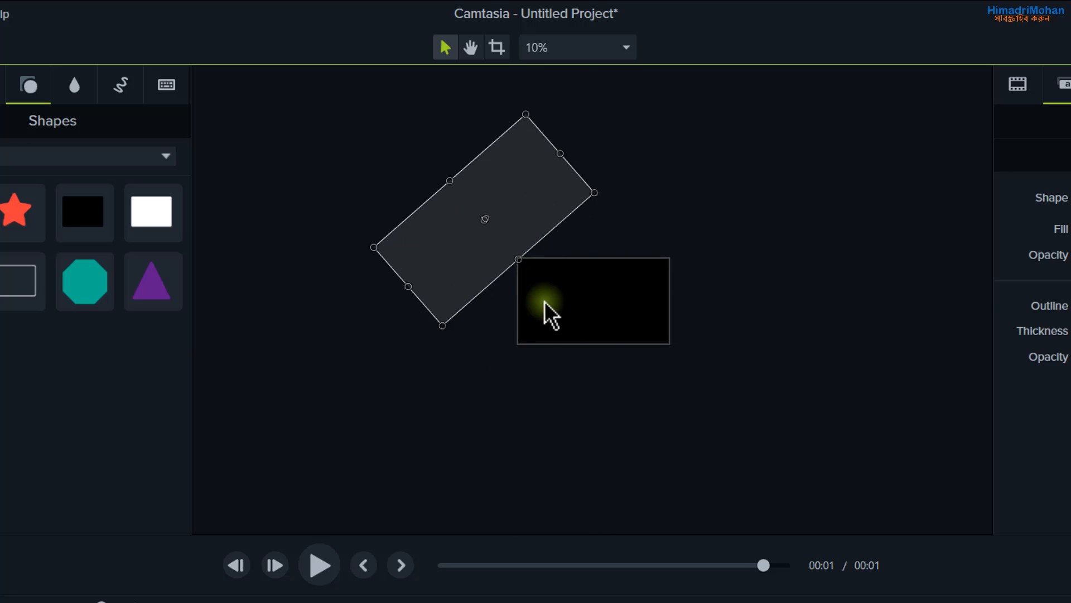
left_click(712, 387)
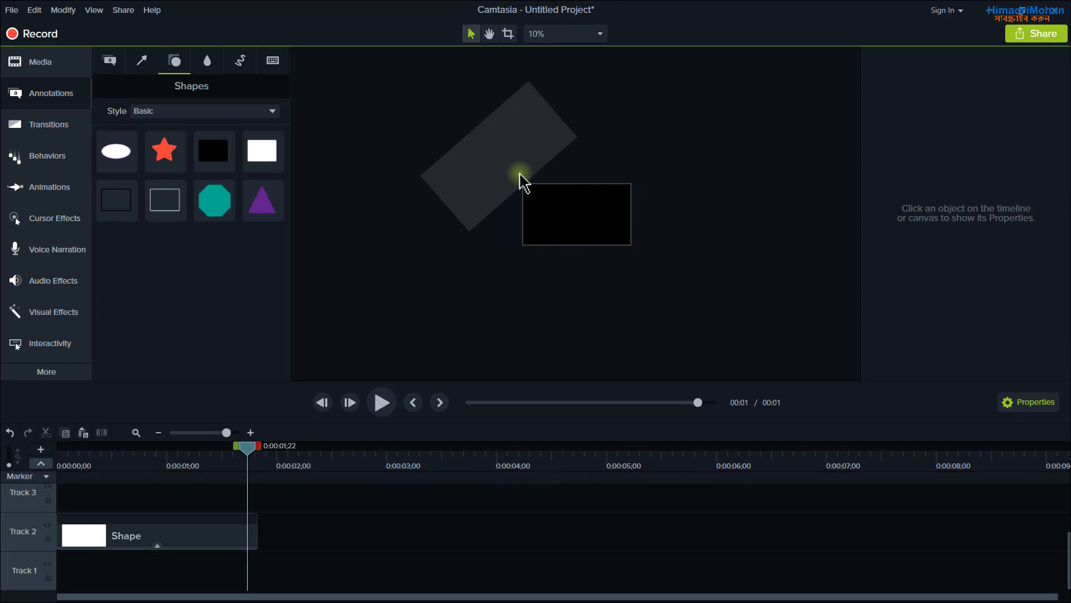
left_click(231, 544)
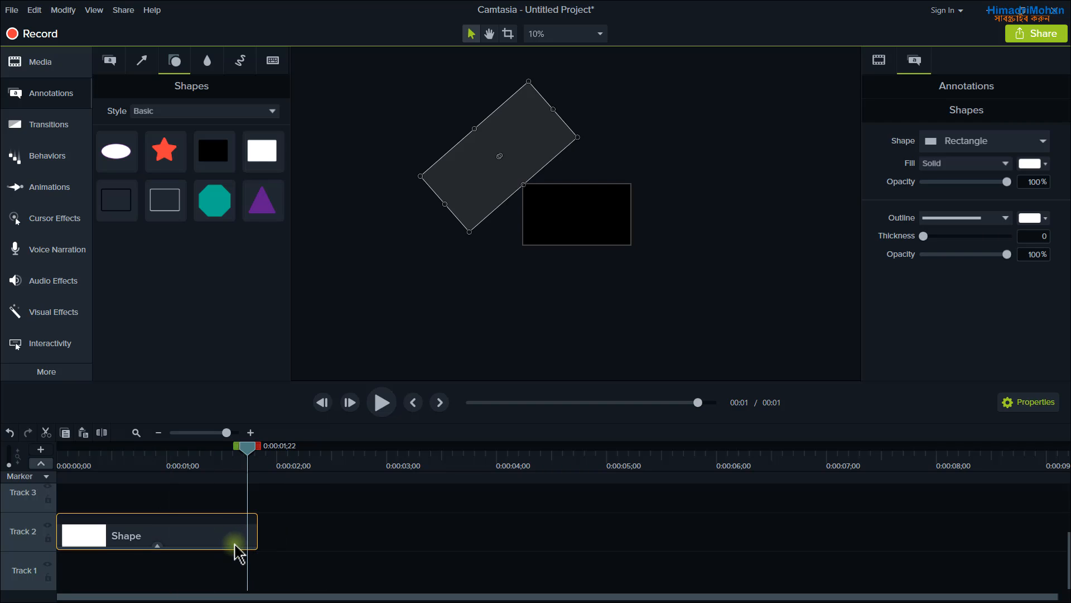
left_click(279, 563)
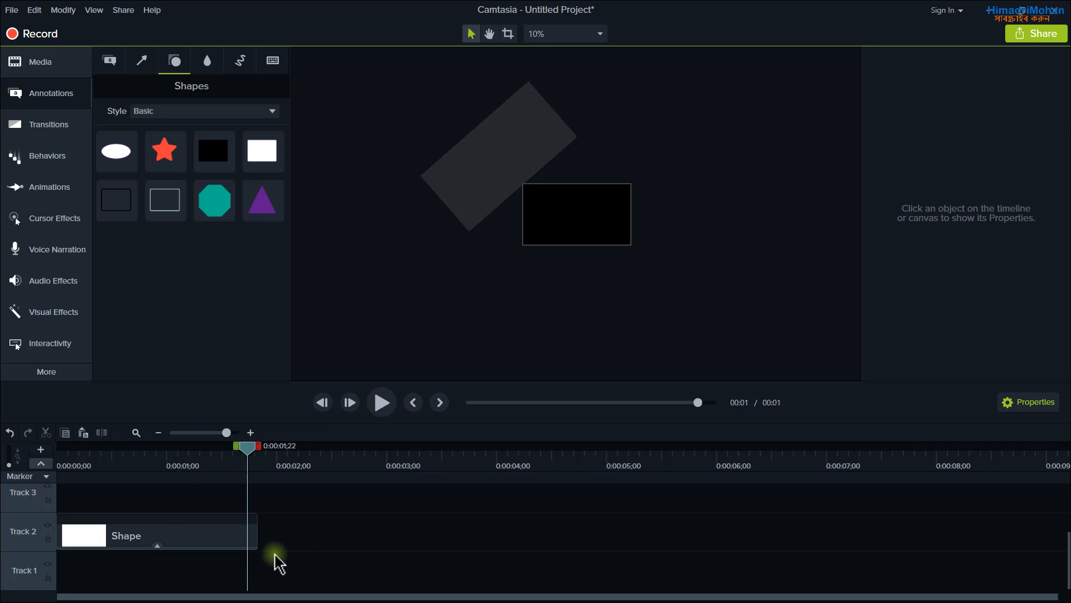
key("ctrl+v")
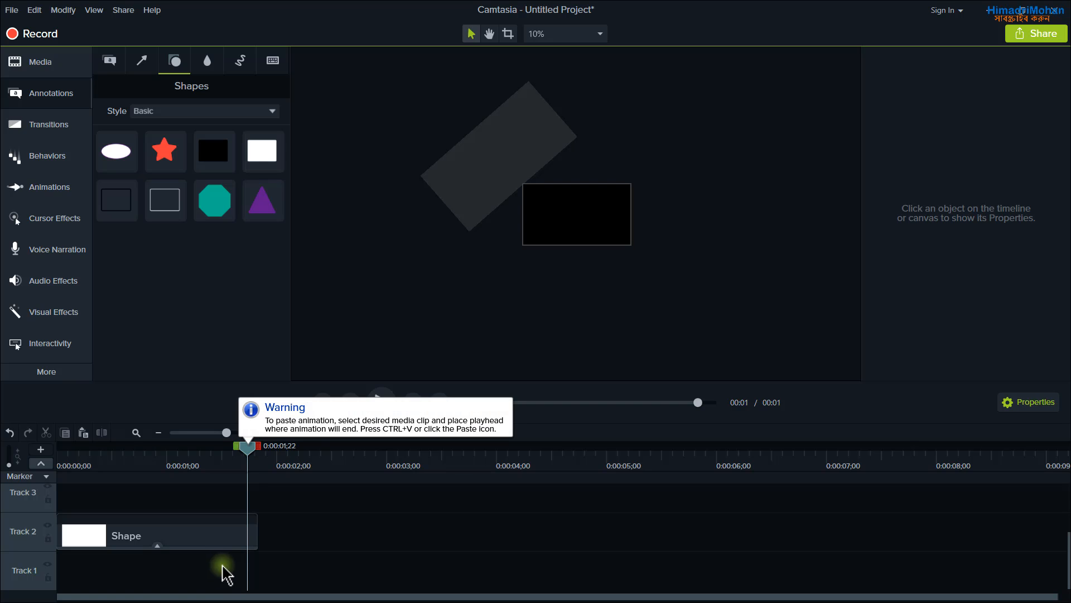
left_click(287, 535)
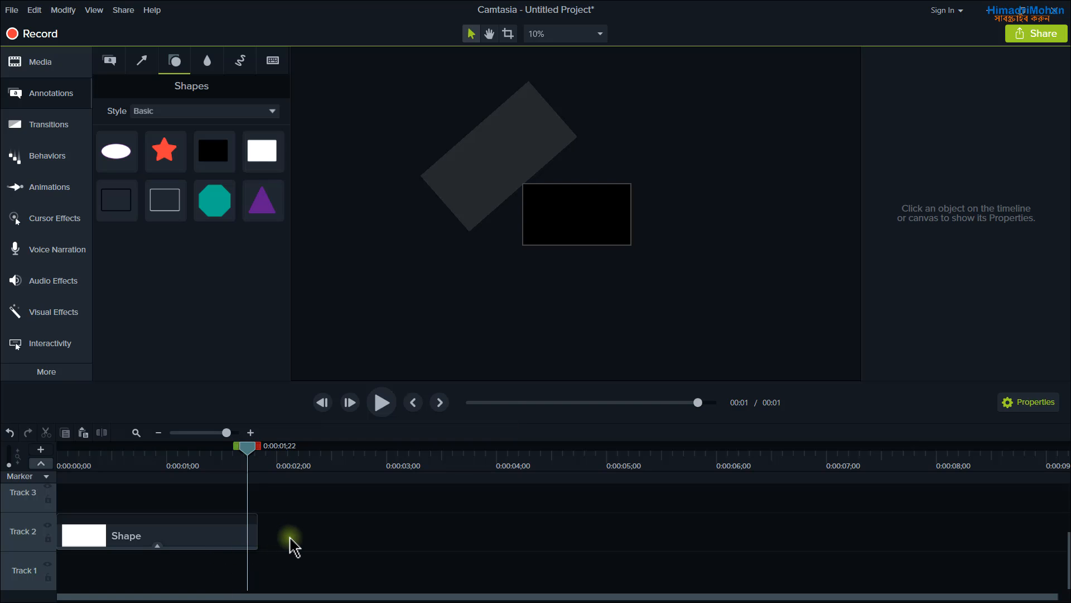
Copy the Track 2 shape clip and paste it twice, aligning the copies with the timeline start on Tracks 3 and 4.
left_click(249, 532)
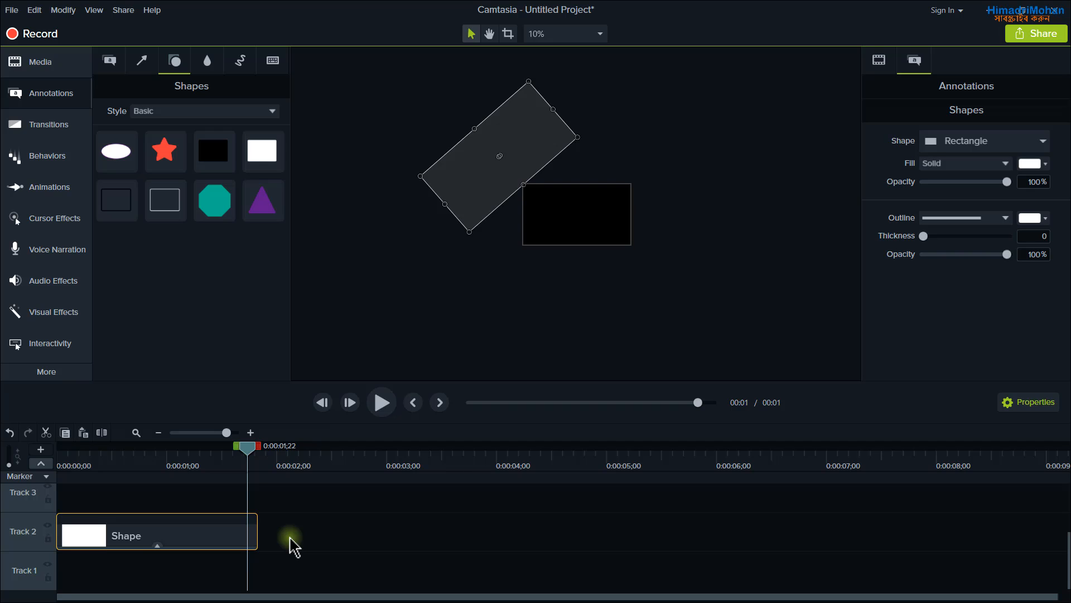
left_click(289, 537)
key("ctrl+v")
left_click_drag(306, 521, 106, 521)
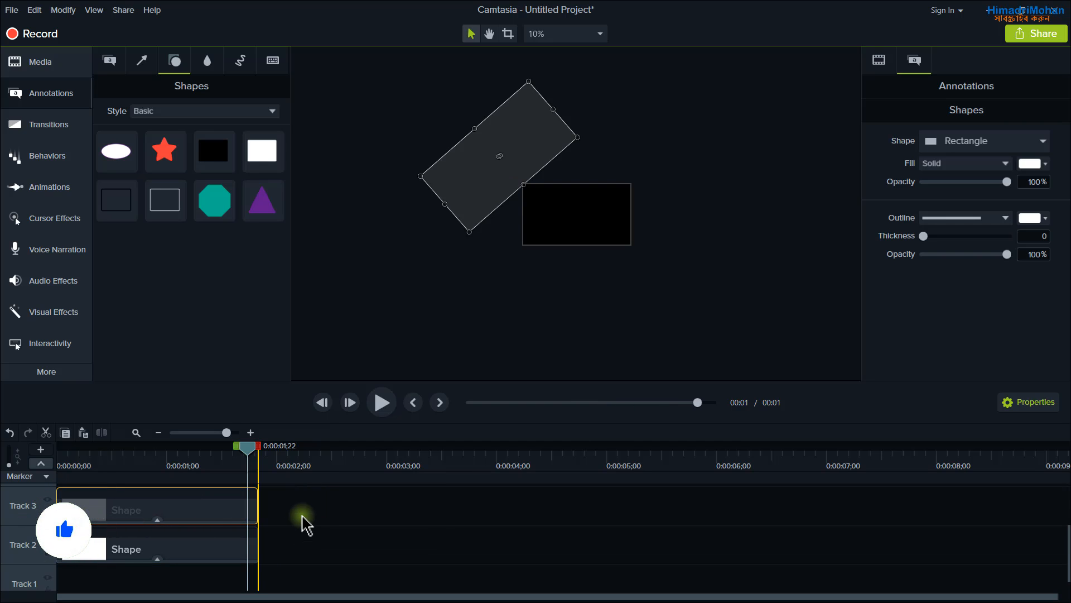
key("ctrl+v")
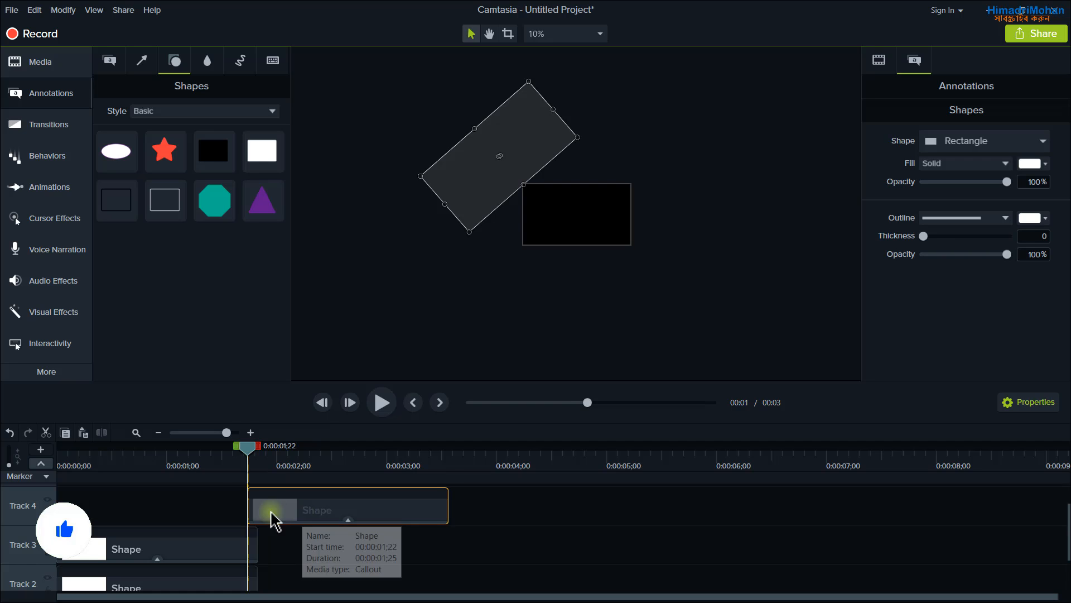
left_click_drag(272, 514, 44, 510)
left_click(348, 514)
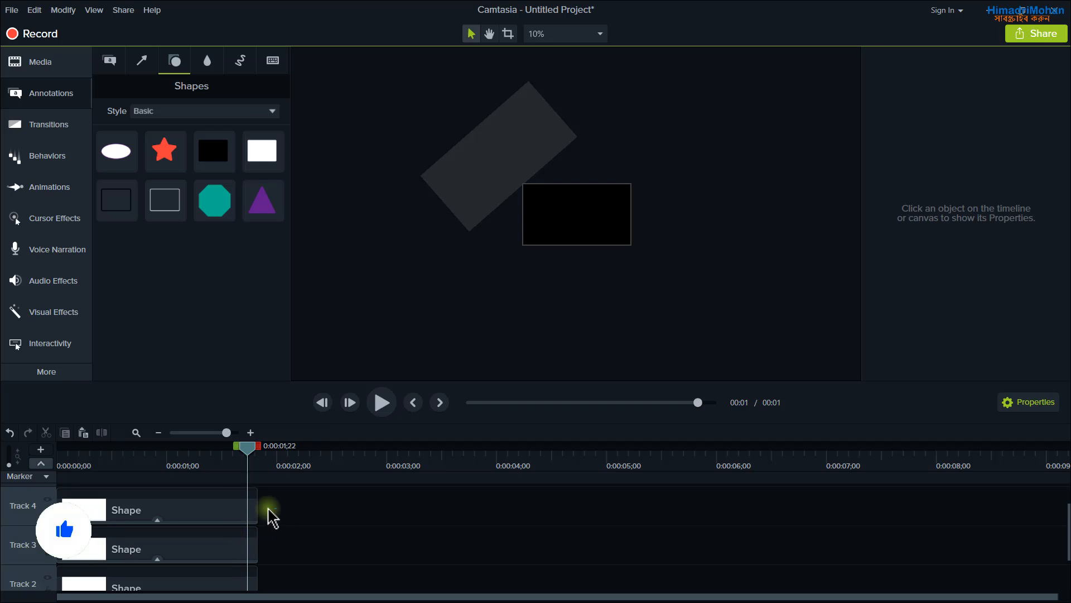
Fill the Track 4 rectangle with the yellow swatch colour.
left_click(240, 512)
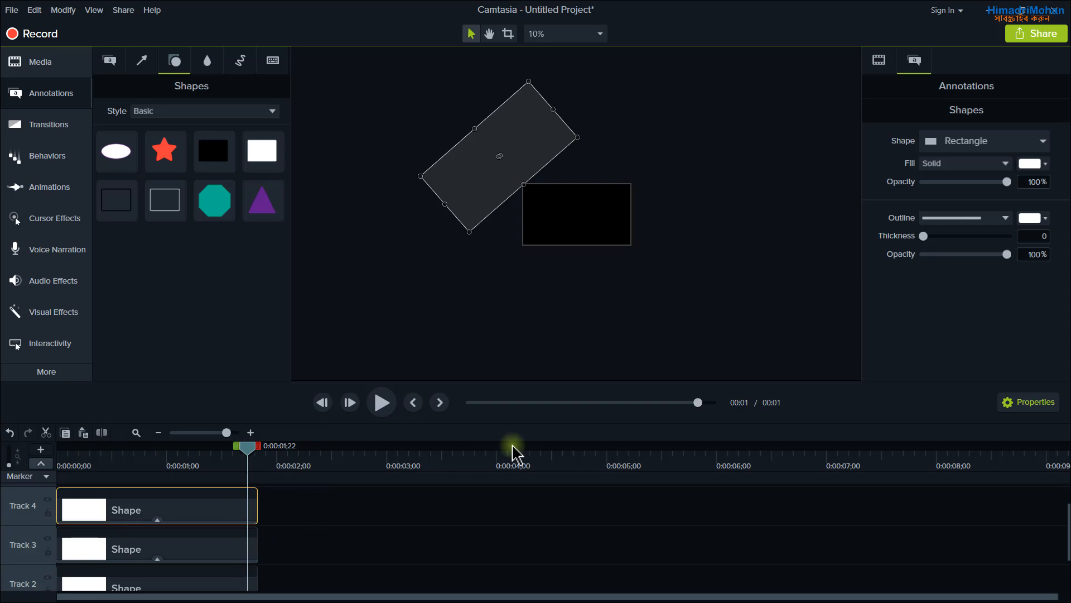
left_click(1046, 165)
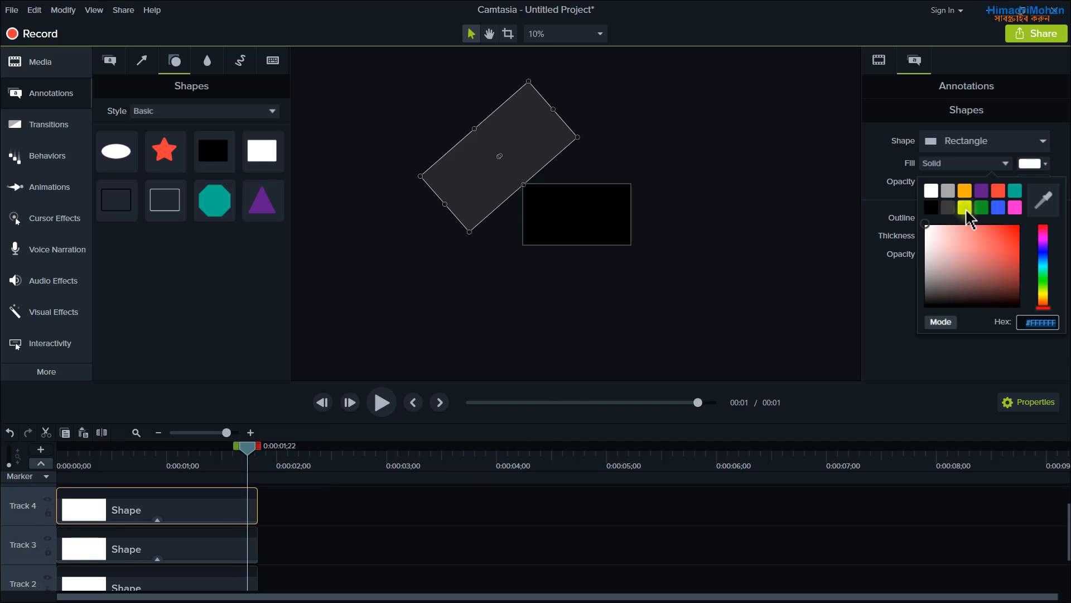
left_click(968, 207)
left_click(304, 547)
Change the Track 3 rectangle's fill to pure red, #FF0000.
left_click(246, 545)
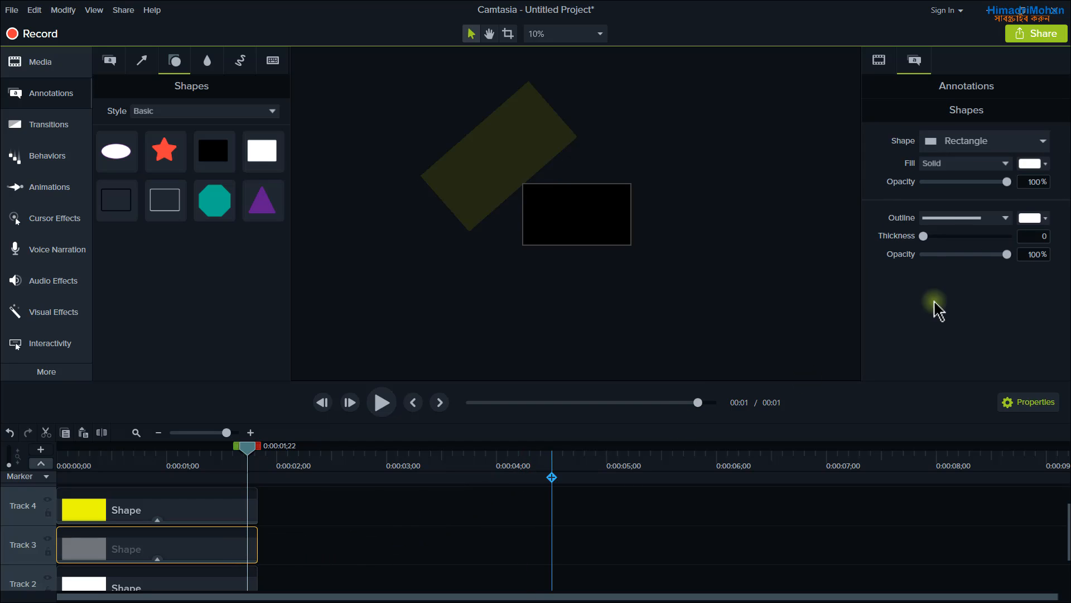
left_click(1031, 163)
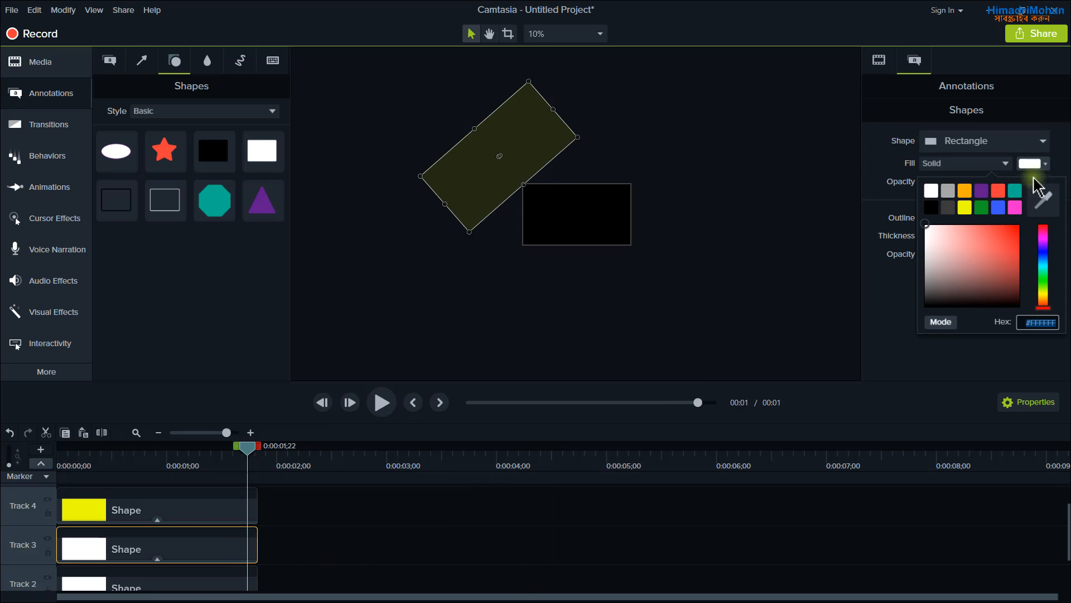
left_click(1015, 233)
left_click(1022, 224)
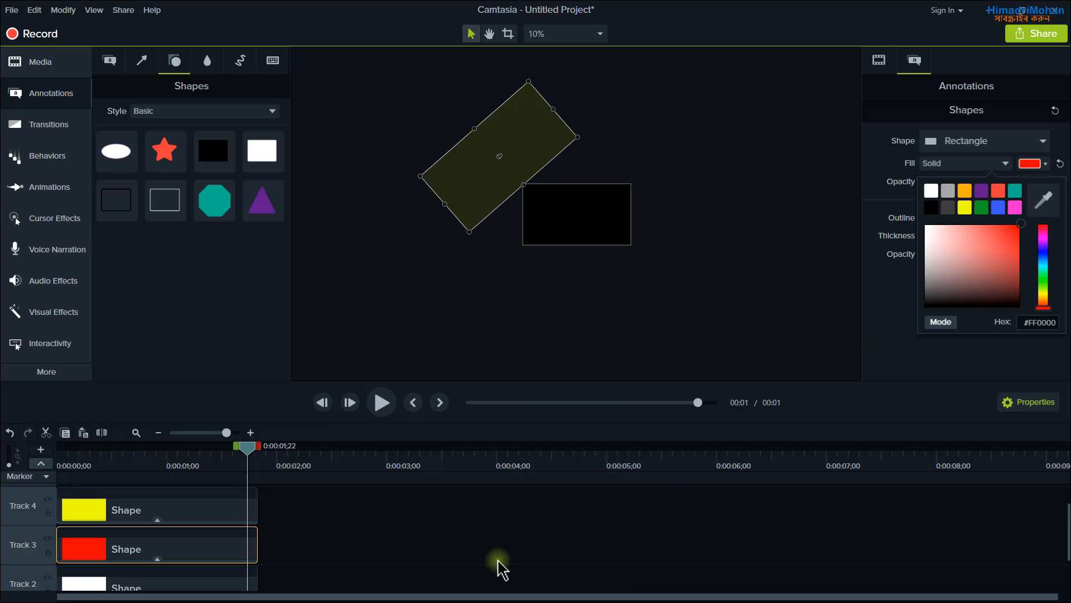
left_click(292, 578)
Set the Track 2 rectangle's fill to bright green, #00FF36.
left_click(244, 579)
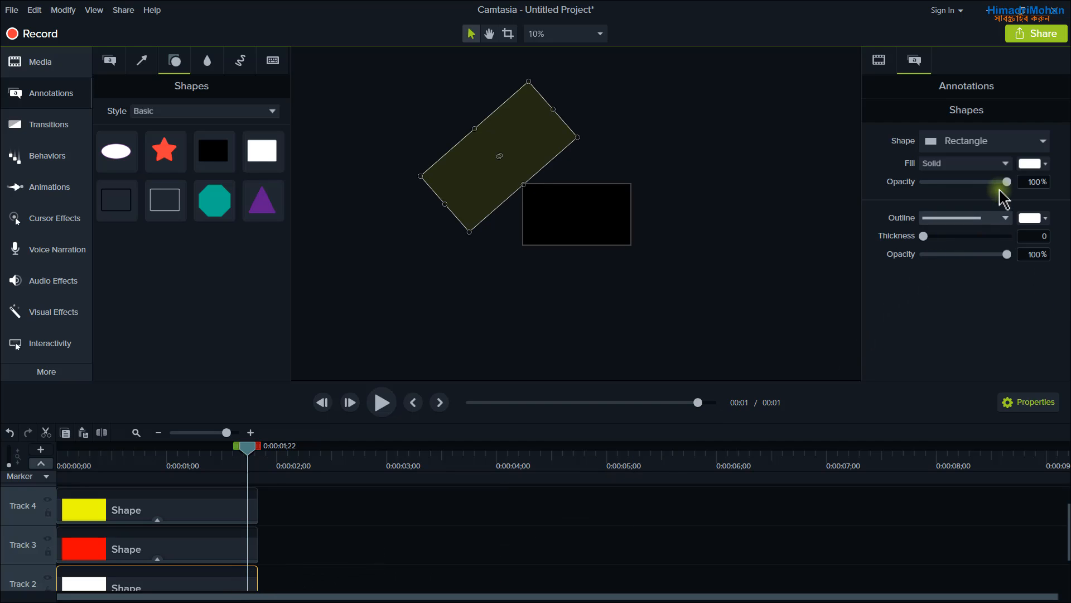
left_click(1031, 163)
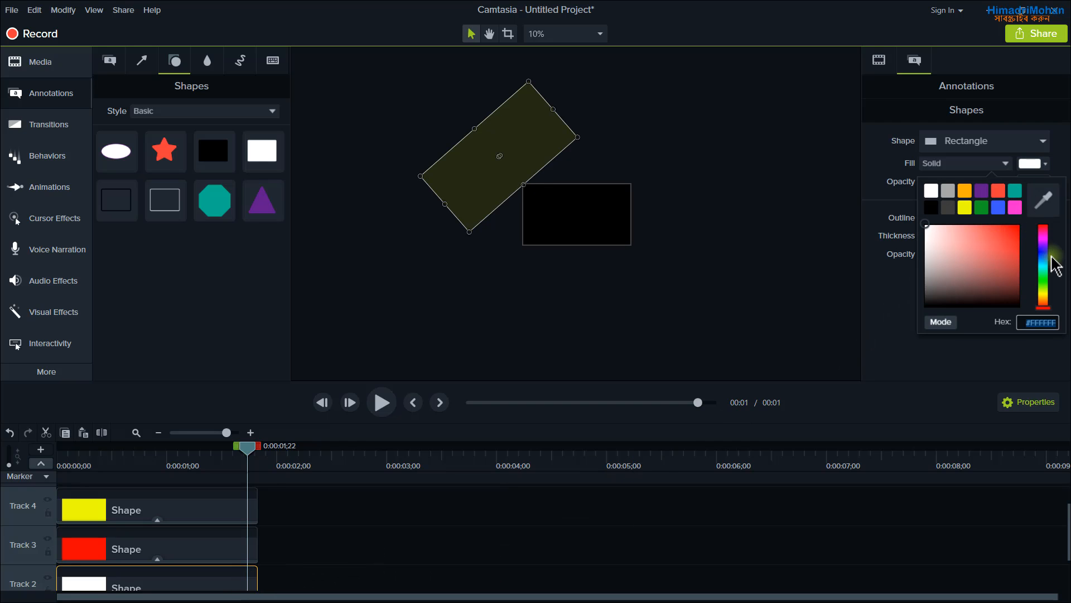
left_click(1044, 277)
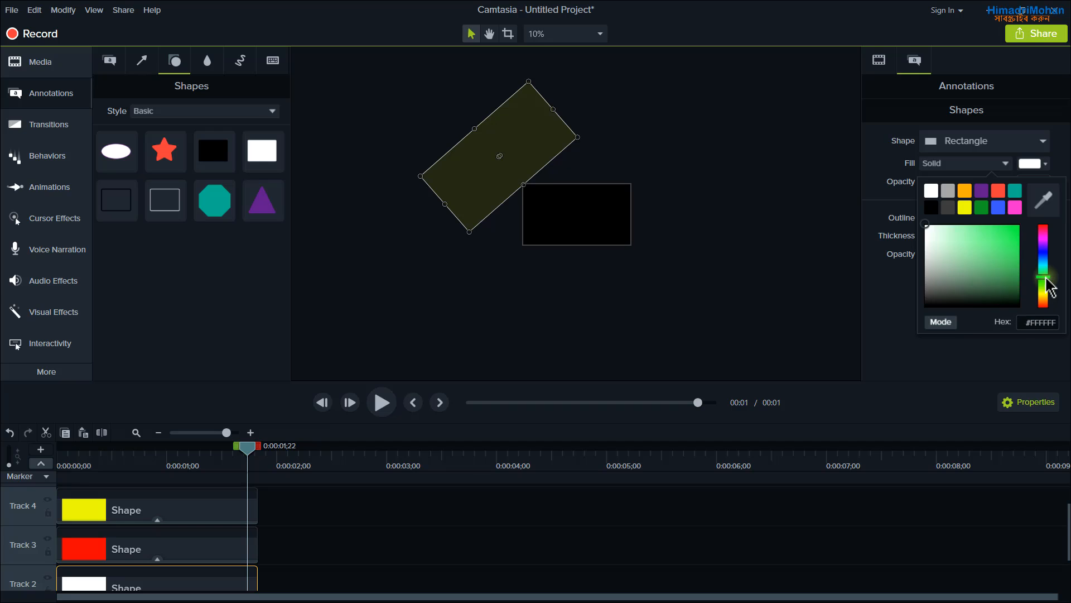
left_click(1021, 226)
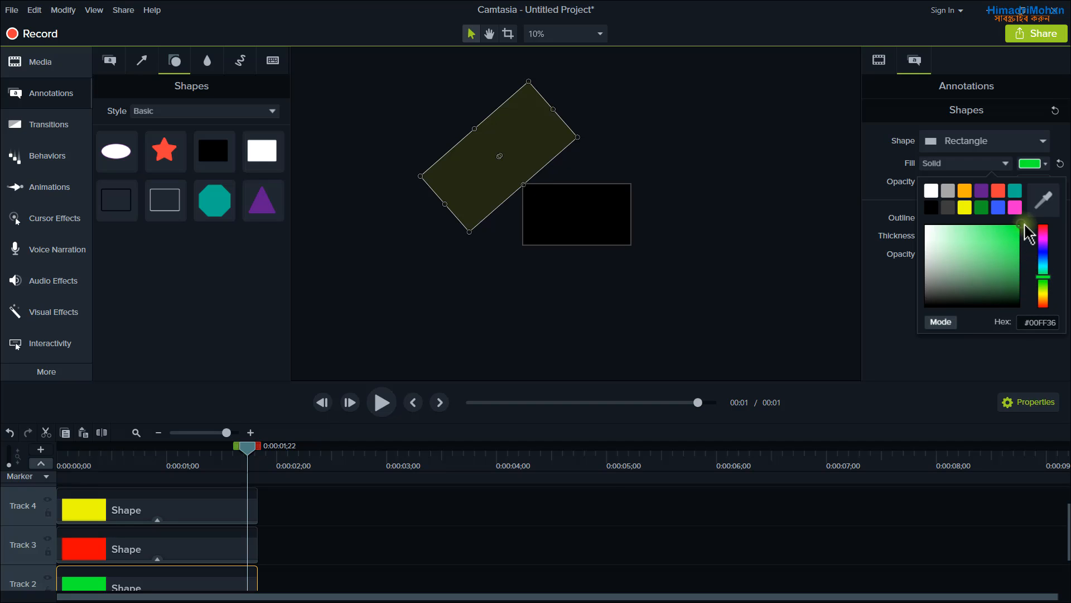
left_click(368, 547)
Add a Custom animation to the yellow Track 4 shape, running from the timeline start to 0:00:01;00.
left_click_drag(248, 448, 44, 460)
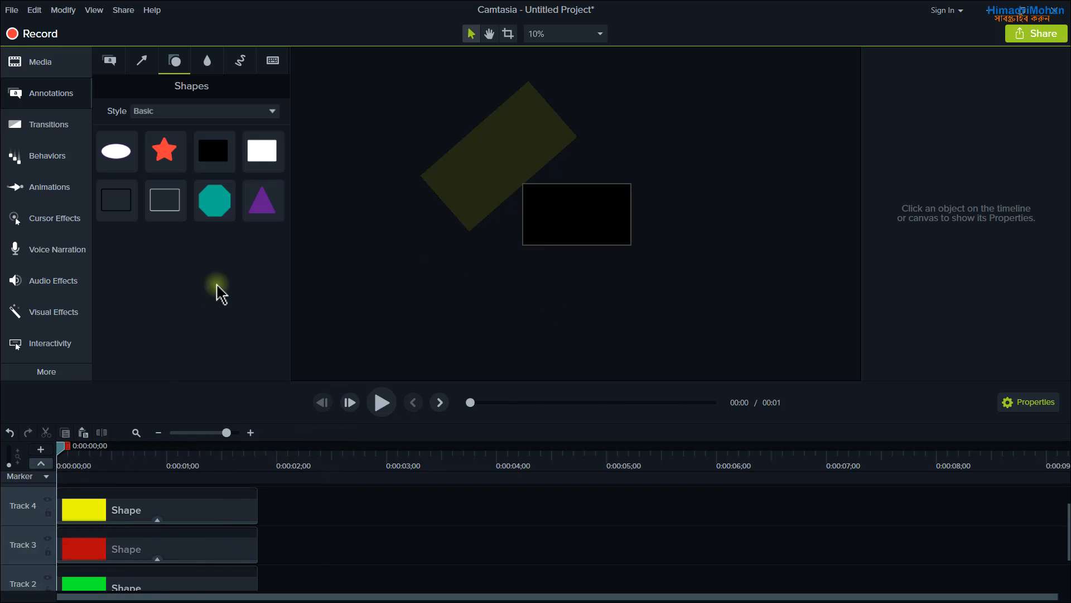
left_click(64, 193)
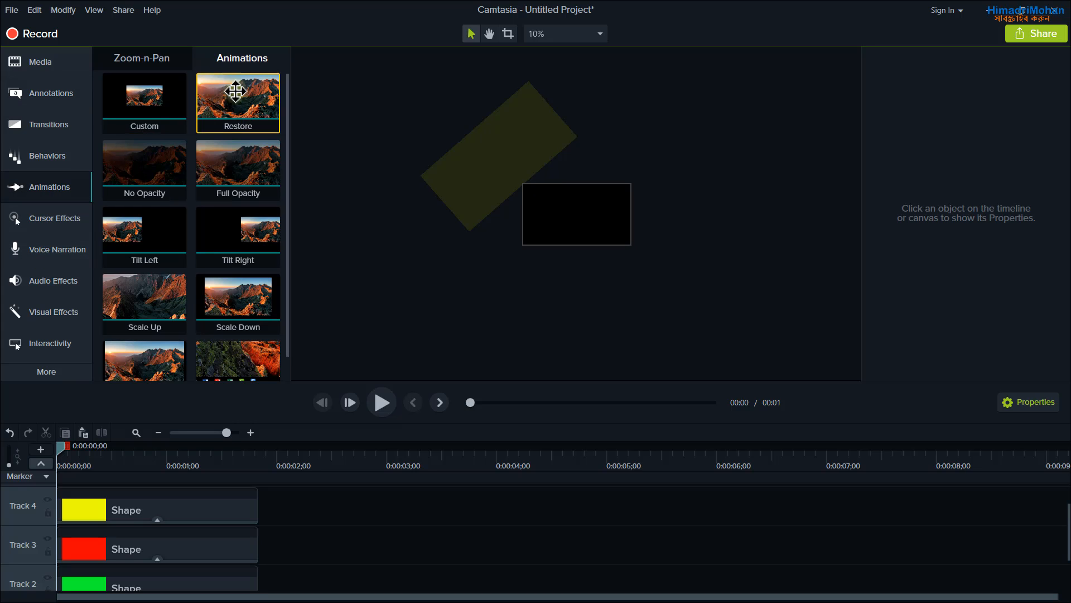
left_click(175, 60)
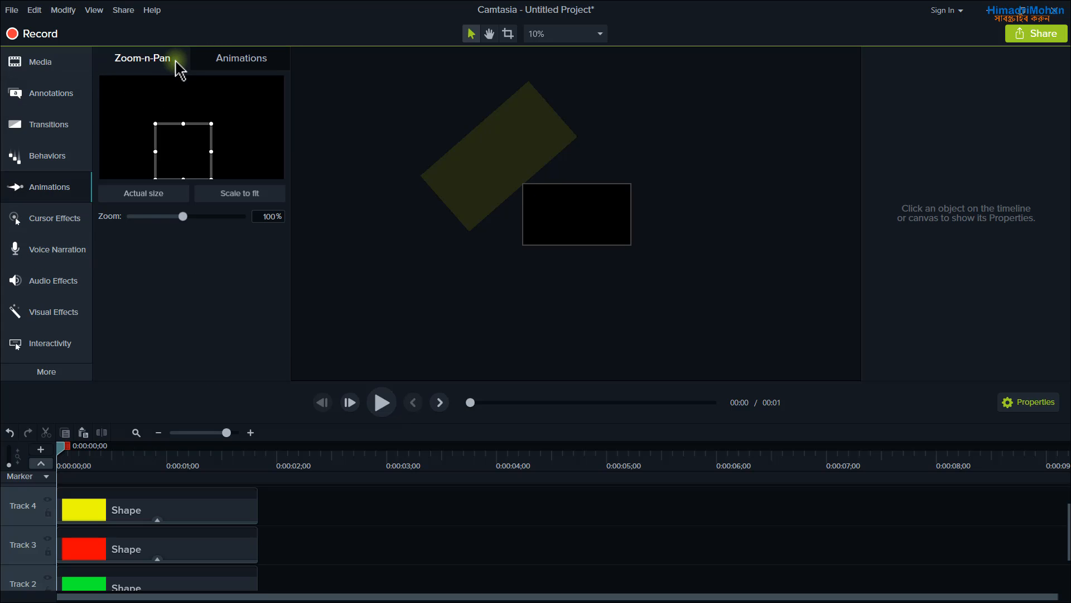
left_click(237, 61)
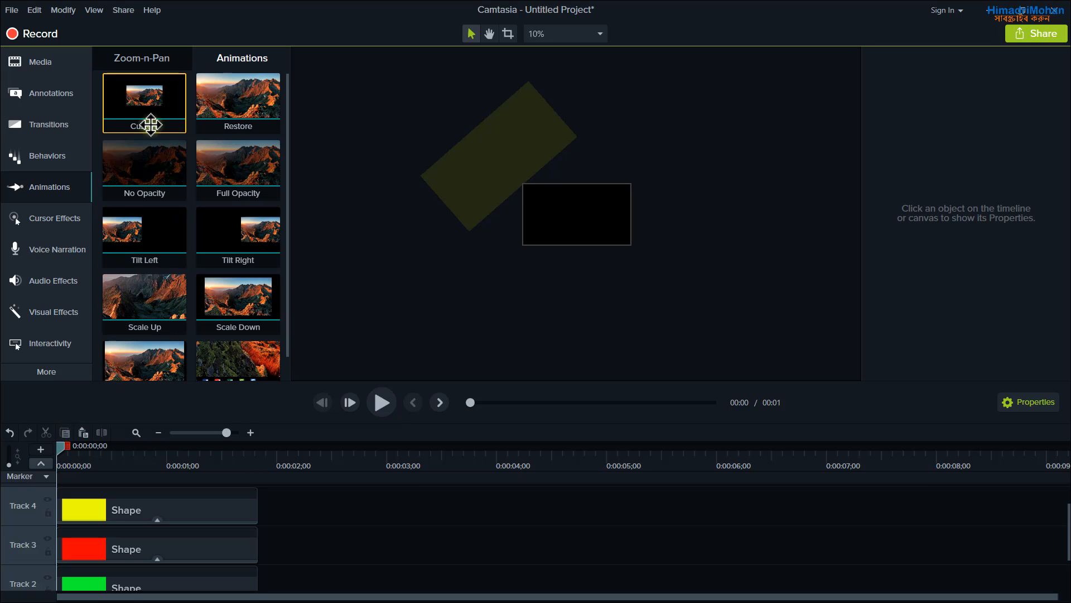
left_click_drag(151, 124, 102, 515)
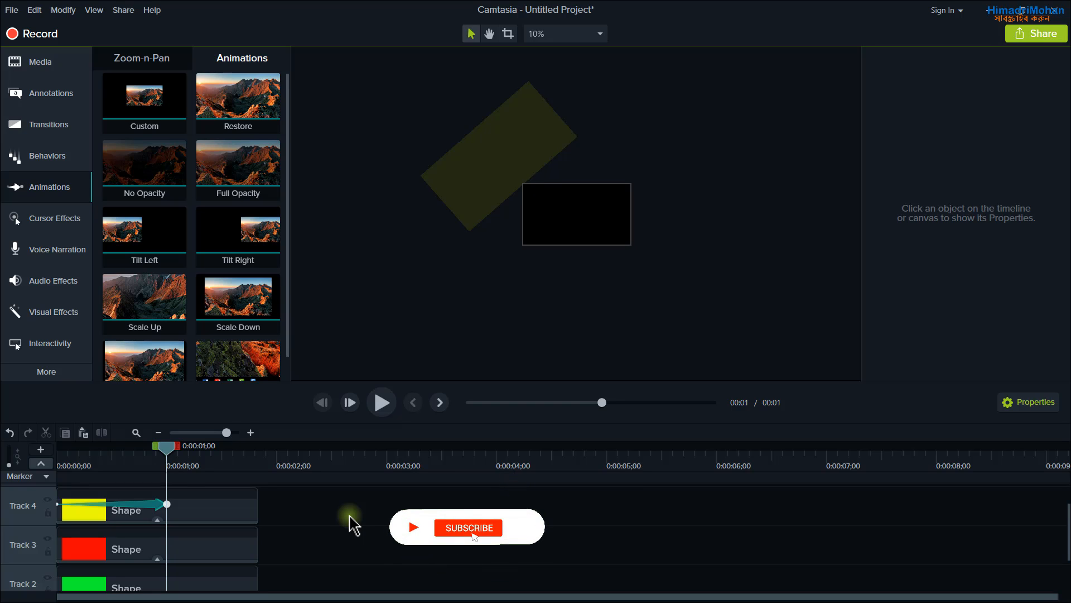
left_click(167, 504)
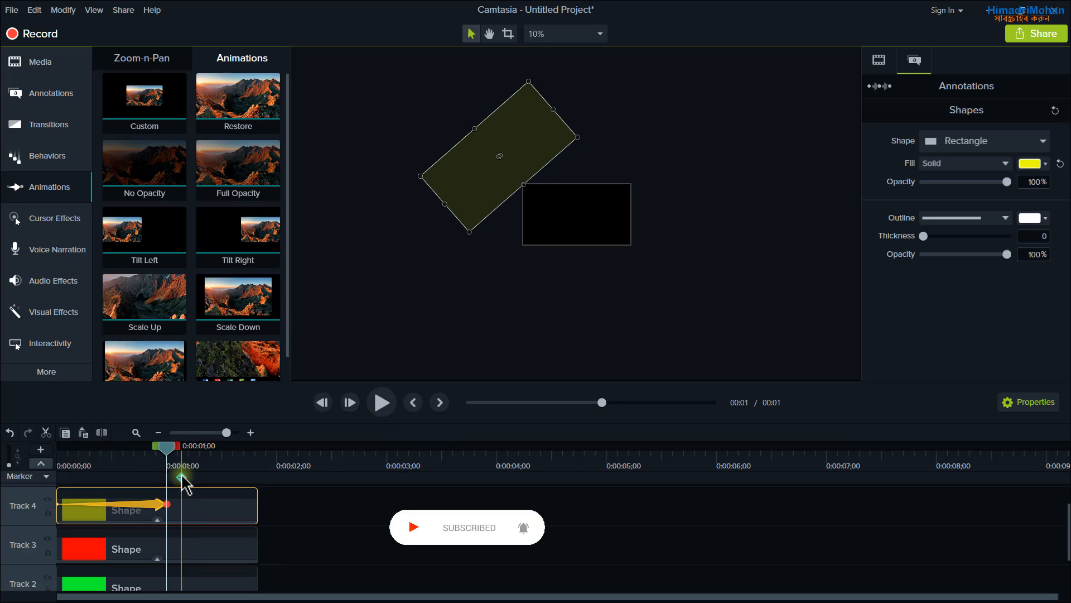
left_click_drag(166, 447, 166, 486)
left_click(508, 140)
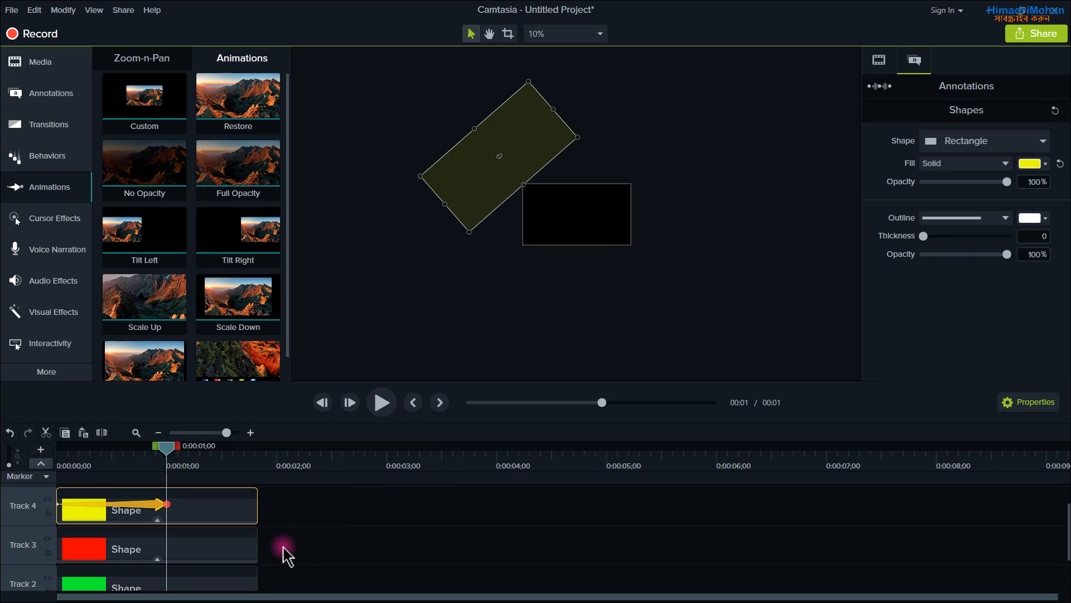
left_click_drag(299, 508, 226, 580)
scroll(286, 547, "up", 1)
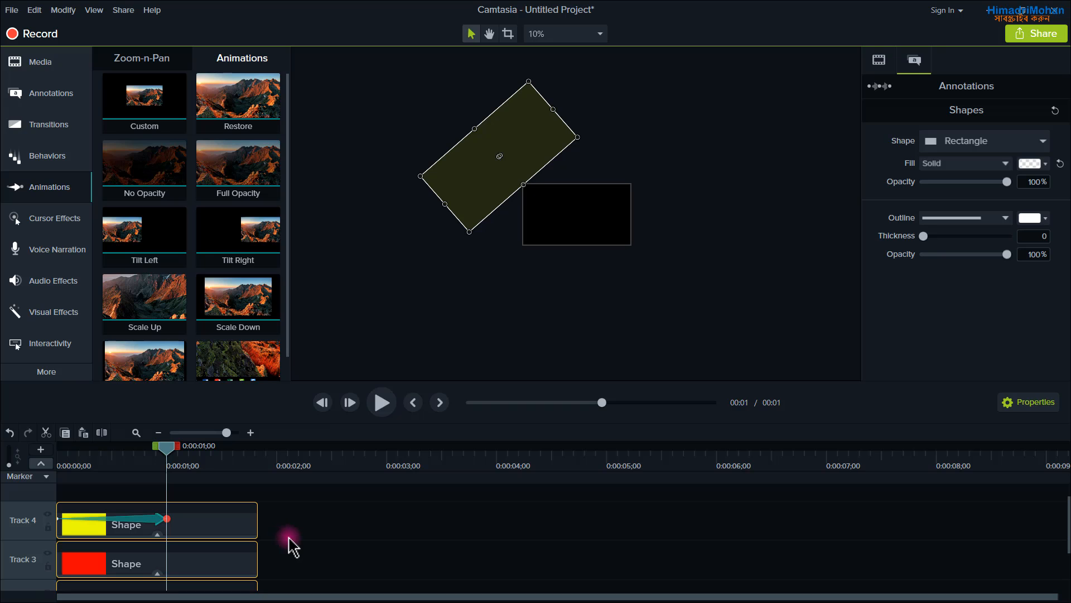
left_click(290, 539)
Copy the animation from the Track 4 shape and paste it onto the Track 3 and Track 2 shapes.
left_click(157, 521)
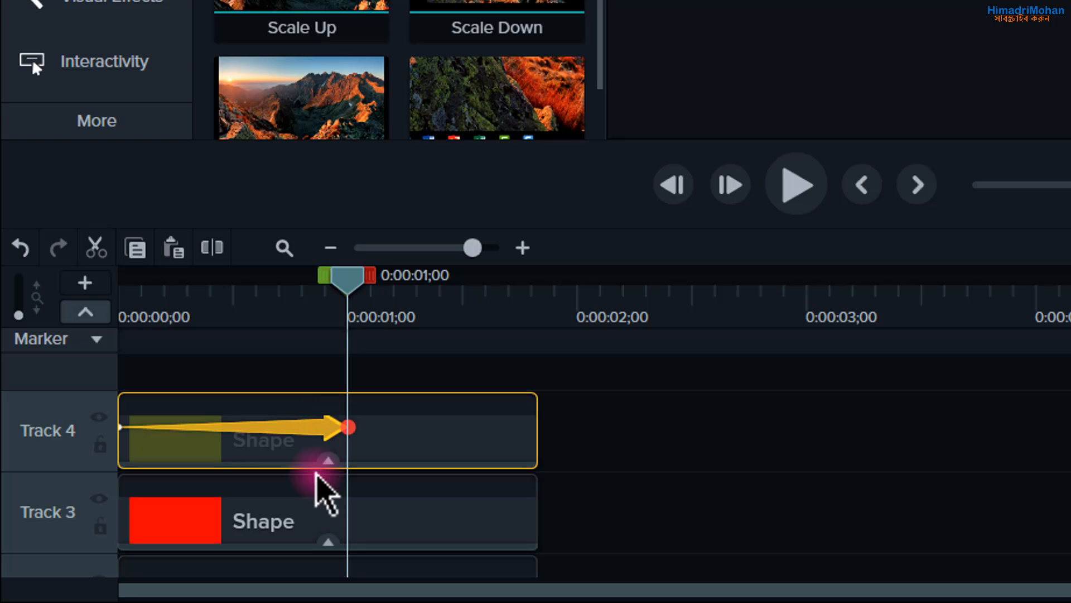
left_click(294, 501)
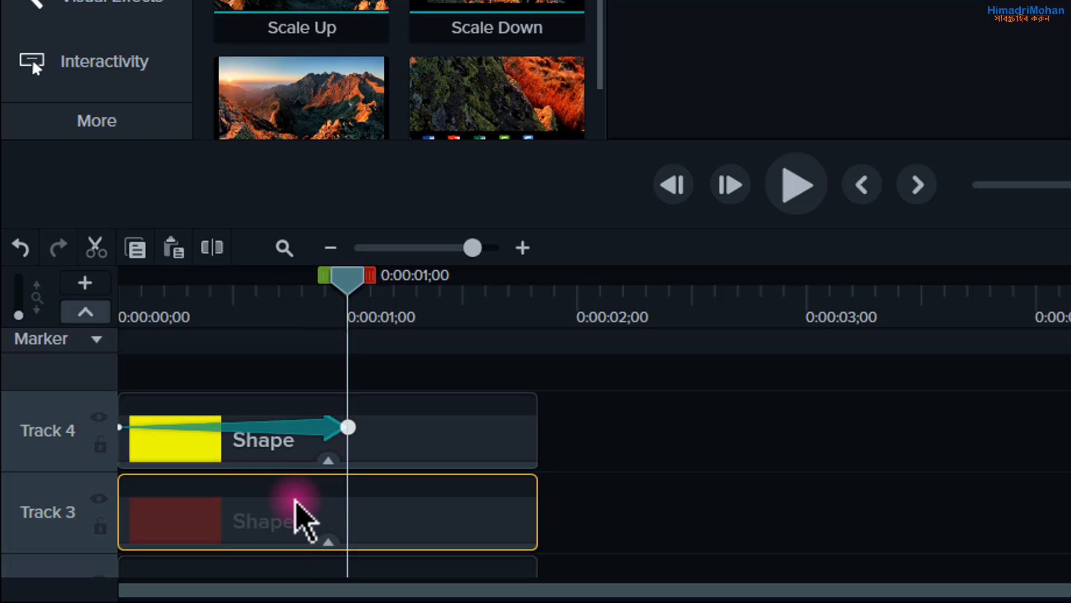
key("ctrl+v")
scroll(307, 507, "down", 2)
left_click(303, 445)
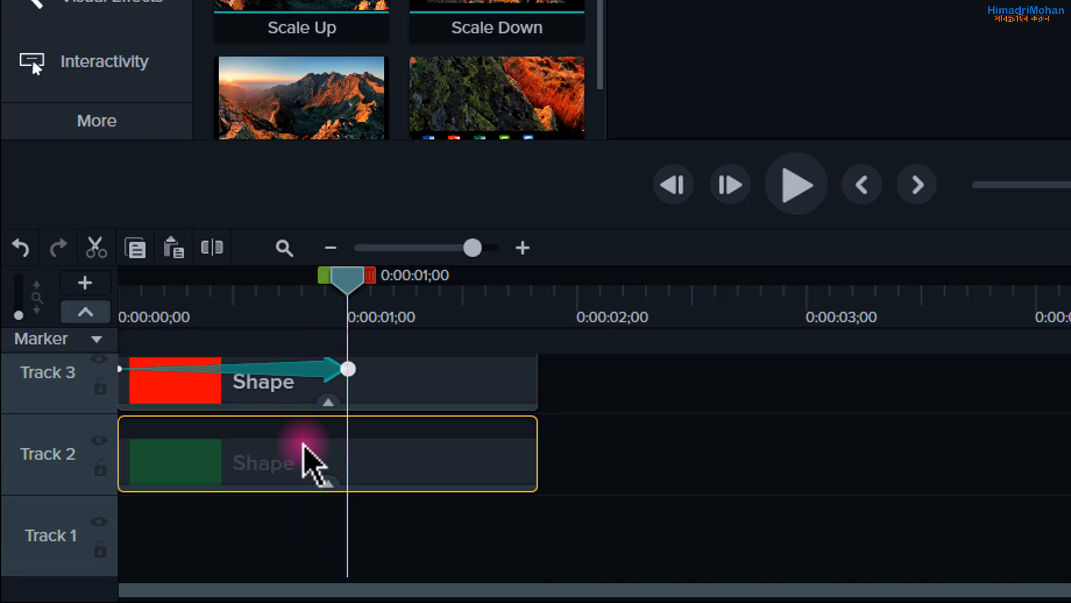
key("ctrl+v")
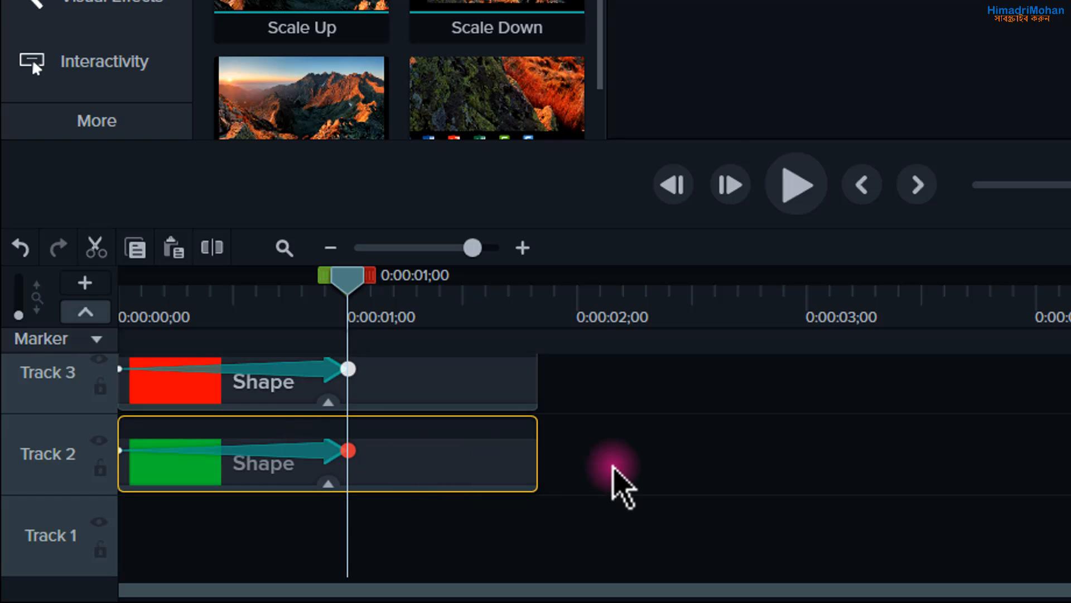
Select all three shape clips, enlarge the rectangles slightly at 0:00:01;00, and move them fully outside the canvas's upper-left corner.
scroll(614, 471, "up", 1)
left_click_drag(580, 390, 452, 539)
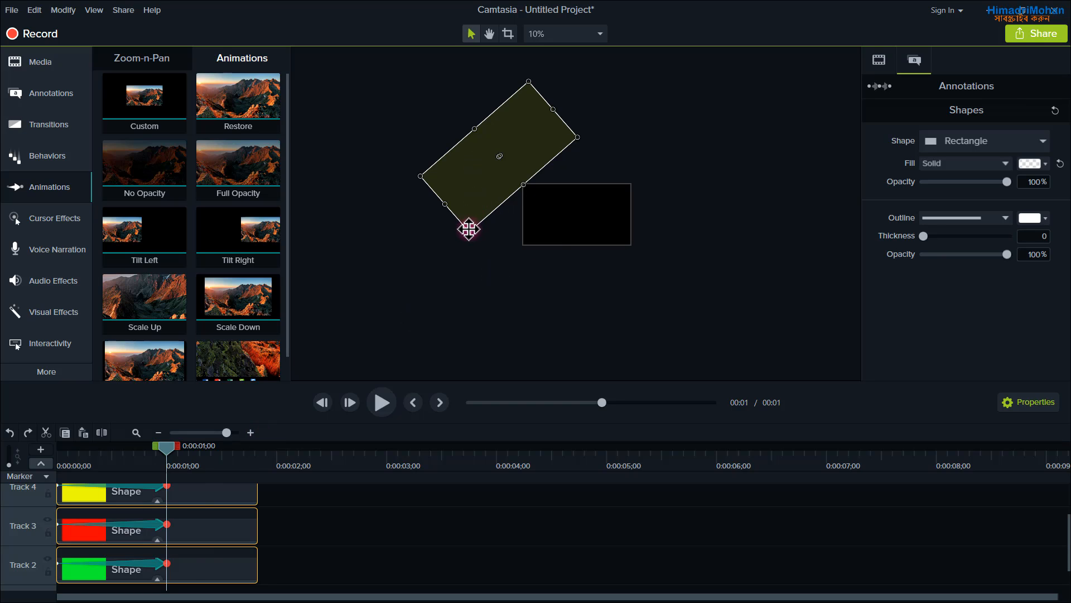
left_click_drag(464, 243, 474, 242)
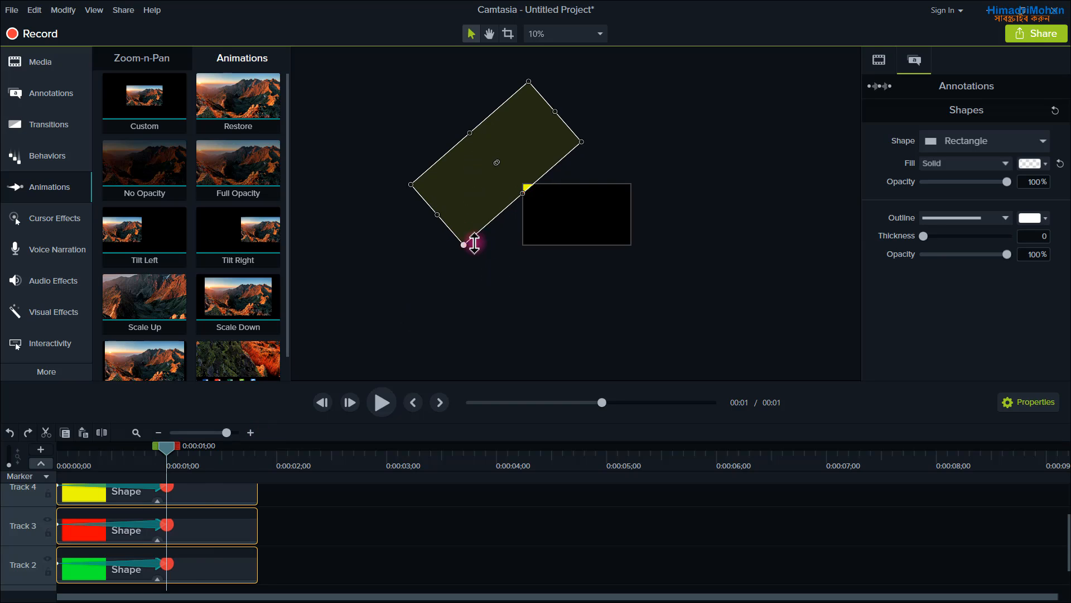
left_click_drag(500, 183, 491, 176)
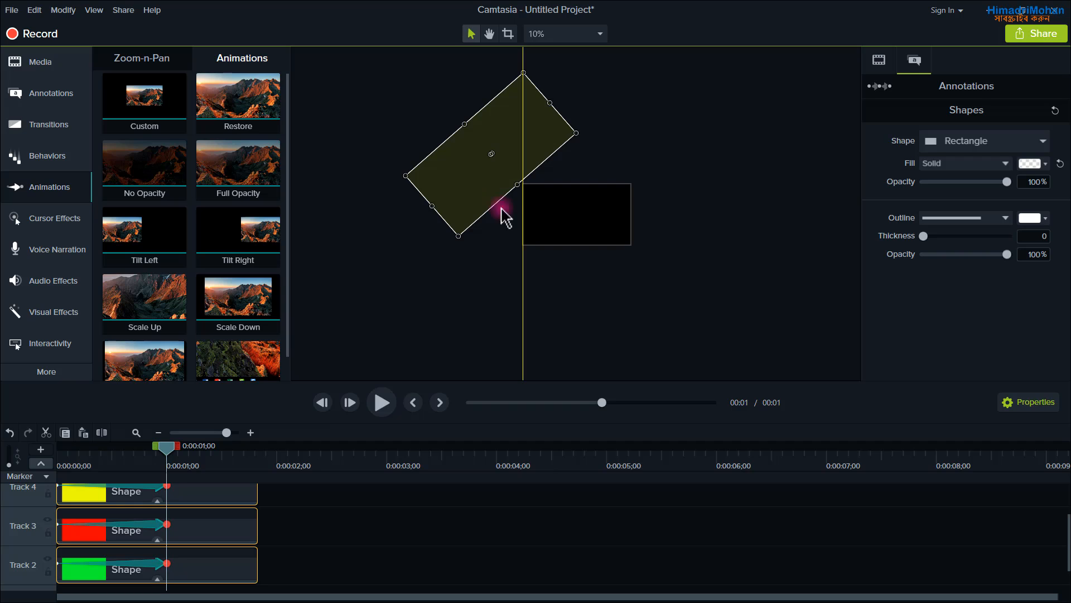
Shift the three rectangles slightly left at the timeline start, and move them beyond the canvas's lower-right corner at 0:00:01;00.
left_click_drag(166, 446, 41, 461)
left_click_drag(498, 164, 493, 161)
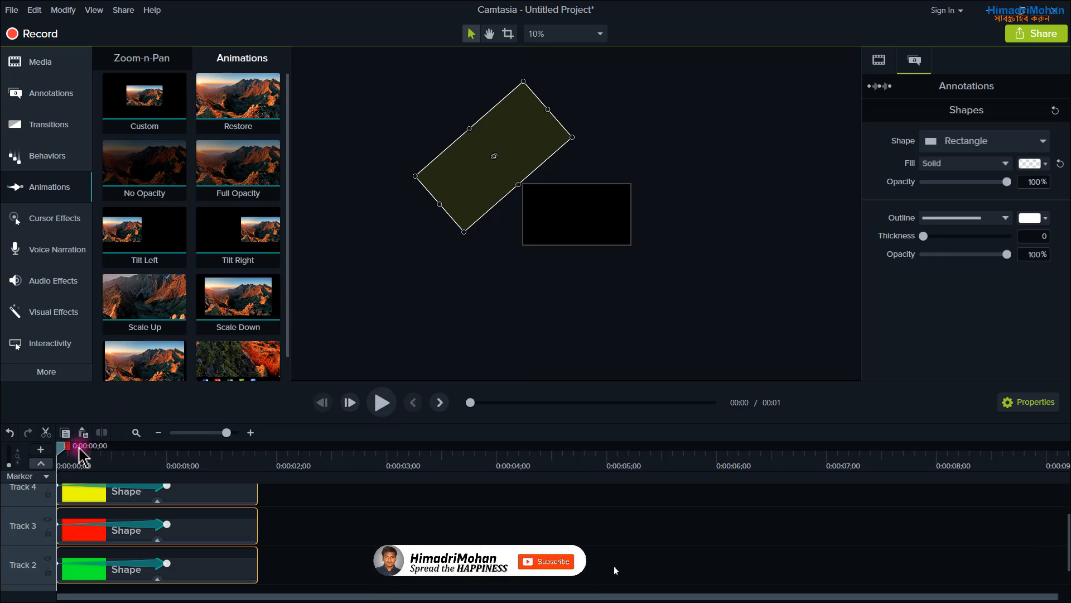
left_click_drag(63, 446, 167, 483)
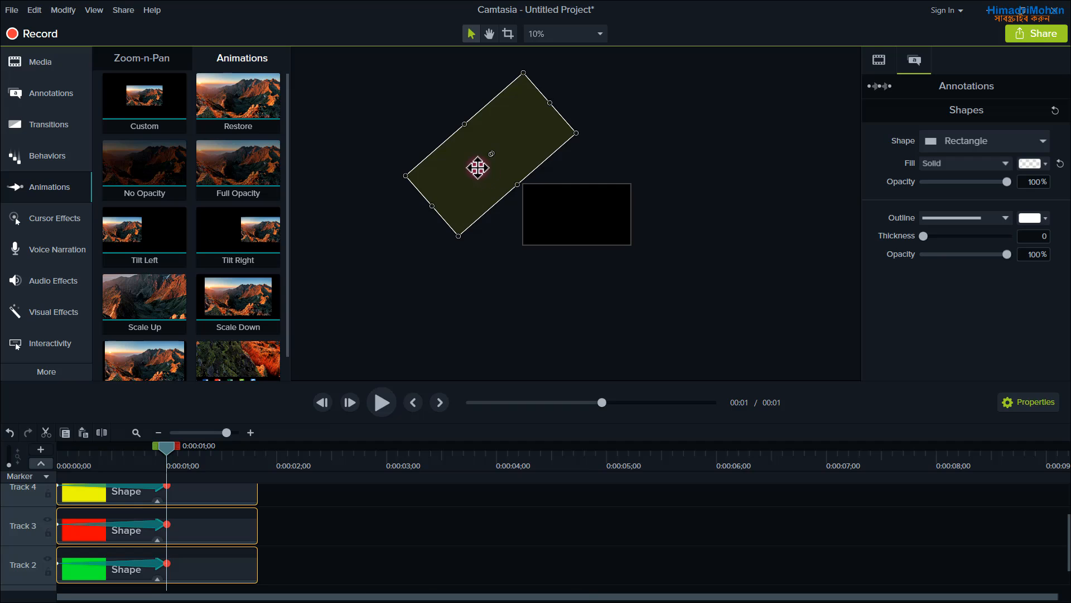
left_click_drag(514, 190, 673, 282)
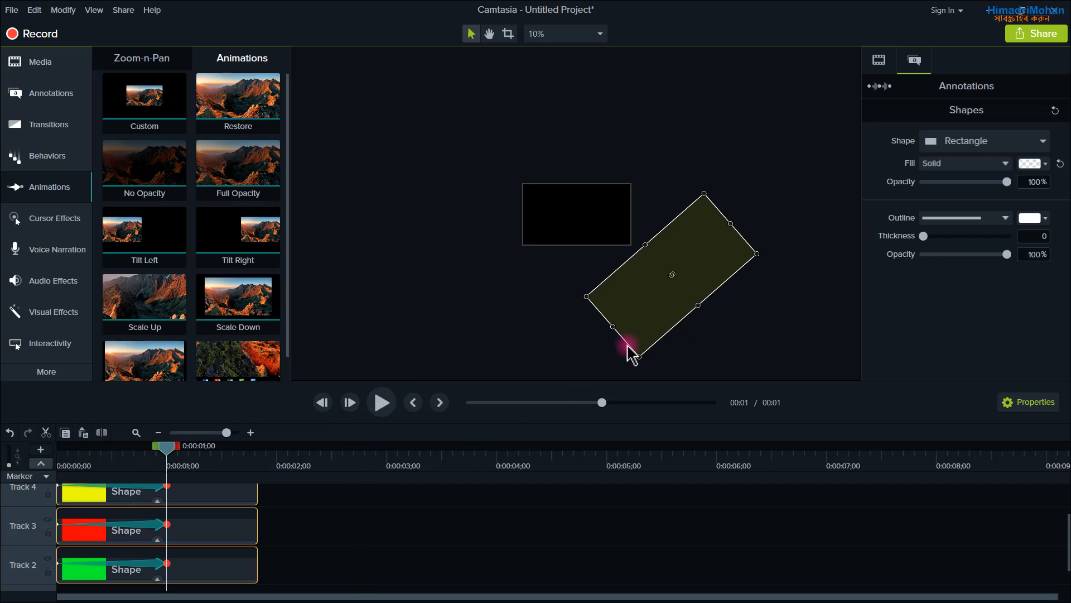
left_click(371, 545)
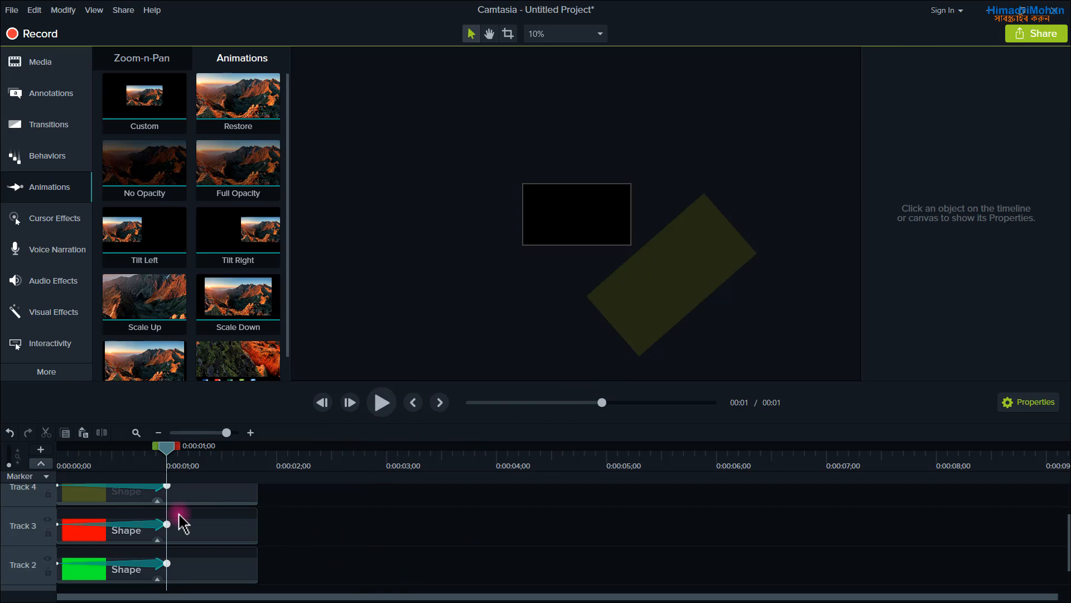
Extend the animation's end to 0:00:01;04 on Track 3 and to 0:00:01;07 on Track 2.
left_click_drag(169, 523, 182, 525)
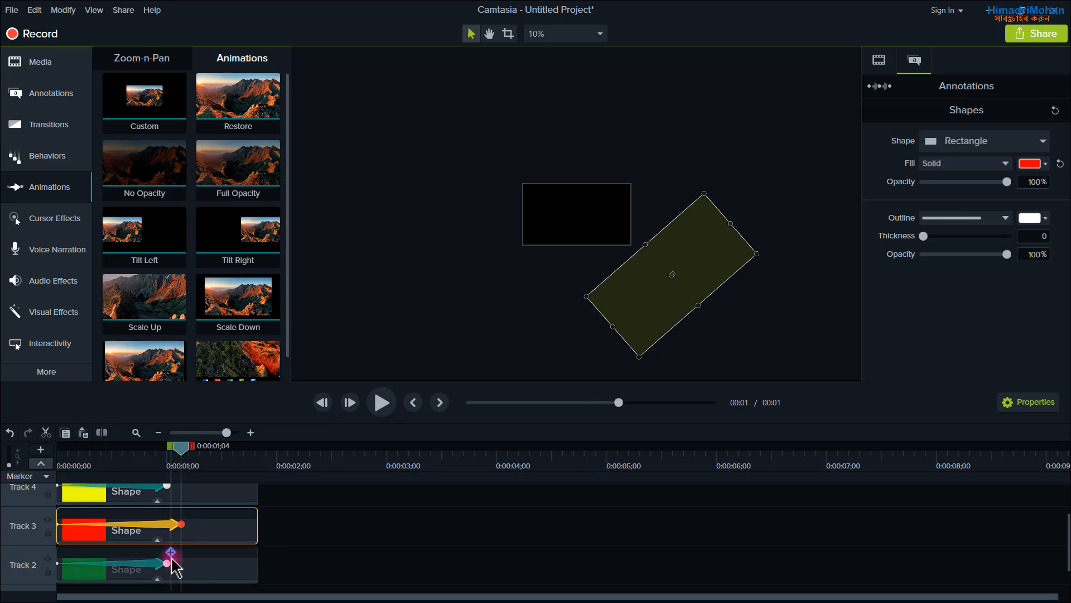
left_click_drag(172, 566, 204, 572)
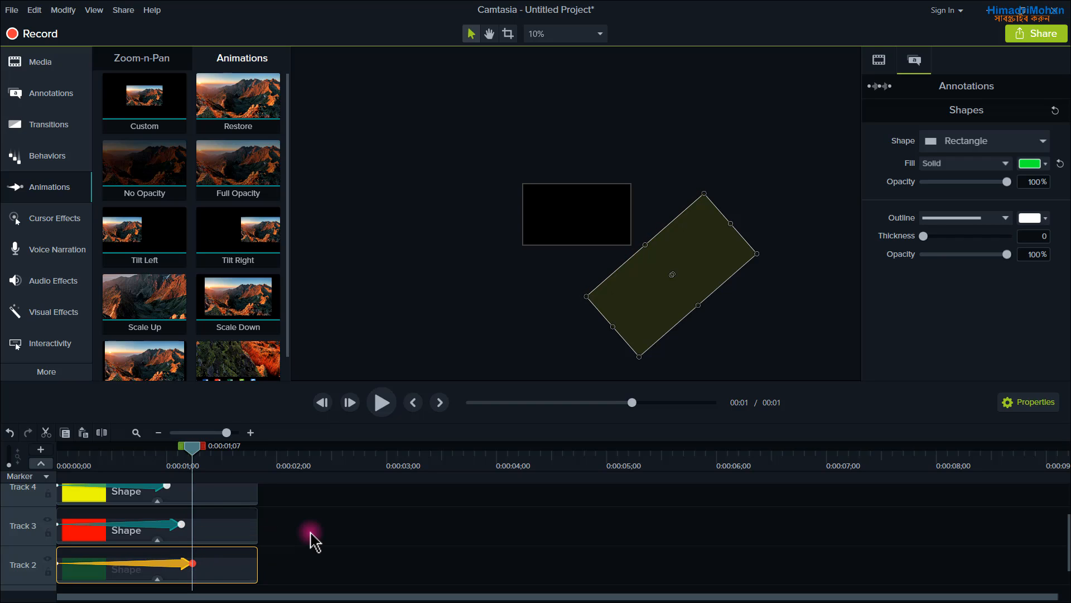
left_click(285, 530)
Play the stripe animation from the timeline start, and scrub back to 0:00:00;21 to inspect the staggered stripes.
left_click(58, 446)
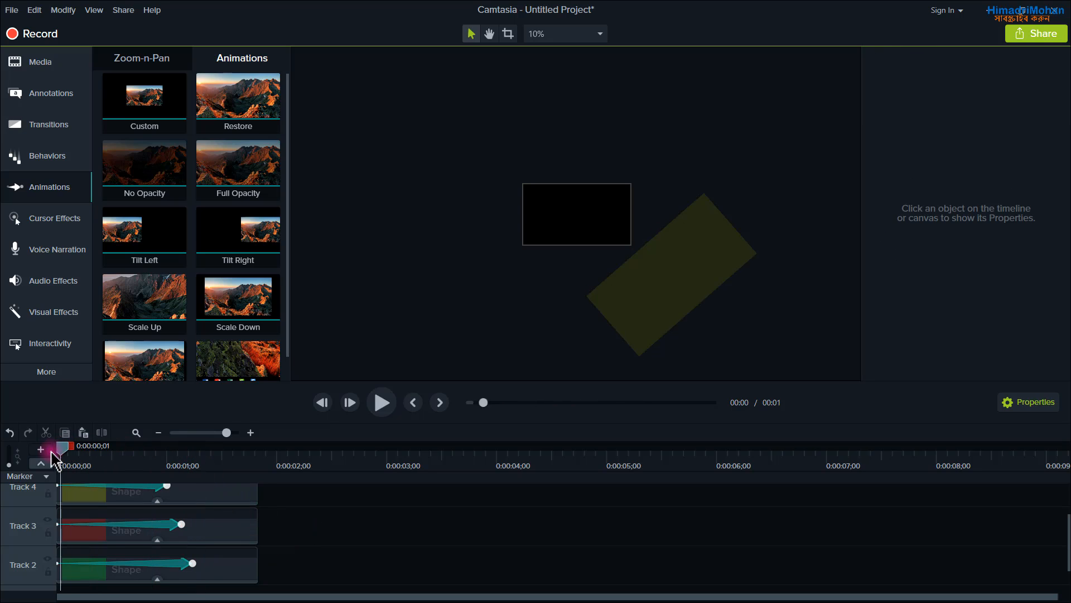
left_click(384, 411)
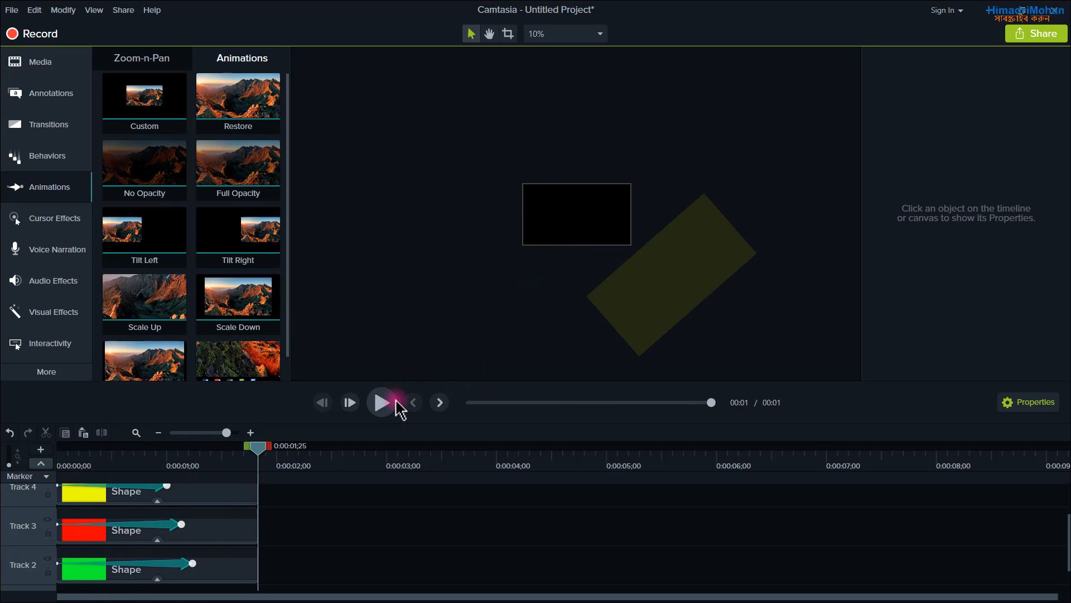
left_click_drag(264, 449, 186, 461)
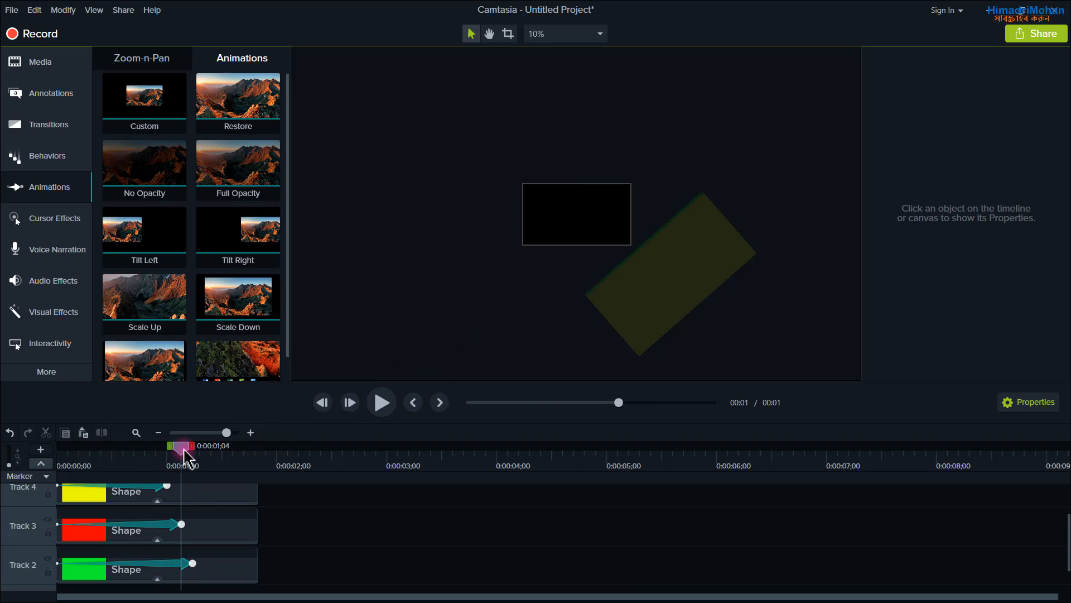
left_click_drag(184, 450, 132, 452)
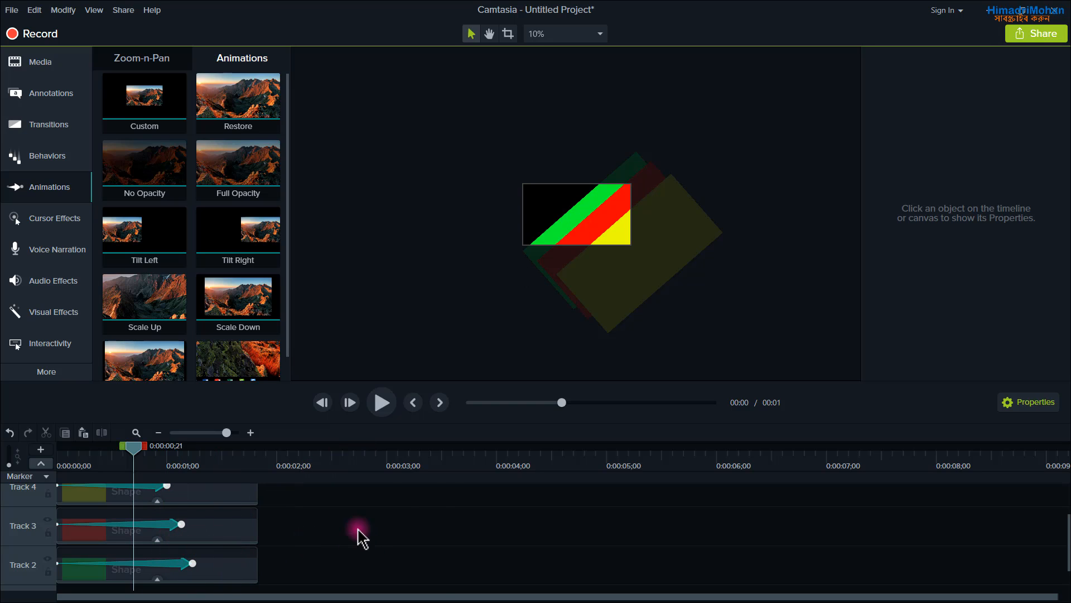
Fit the canvas view to the available space and play the full transition from the timeline start twice.
left_click(590, 34)
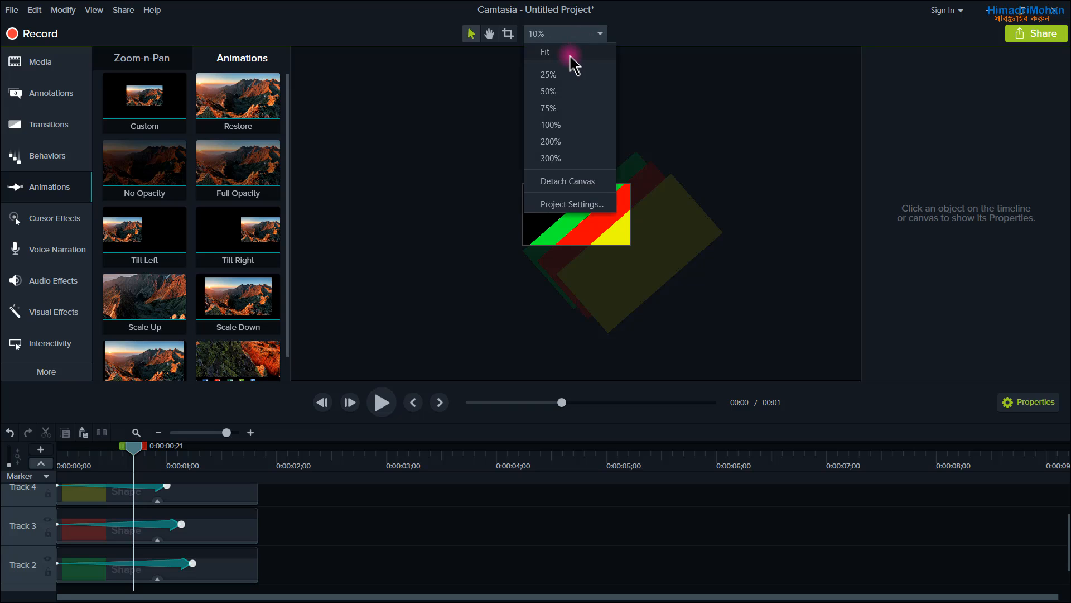
left_click(572, 56)
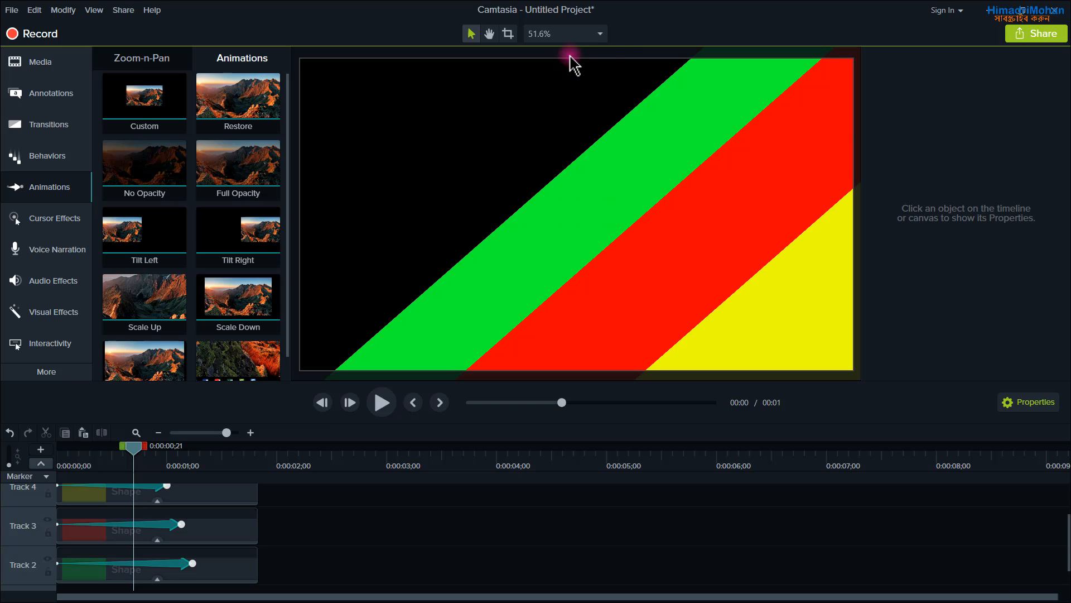
left_click(471, 402)
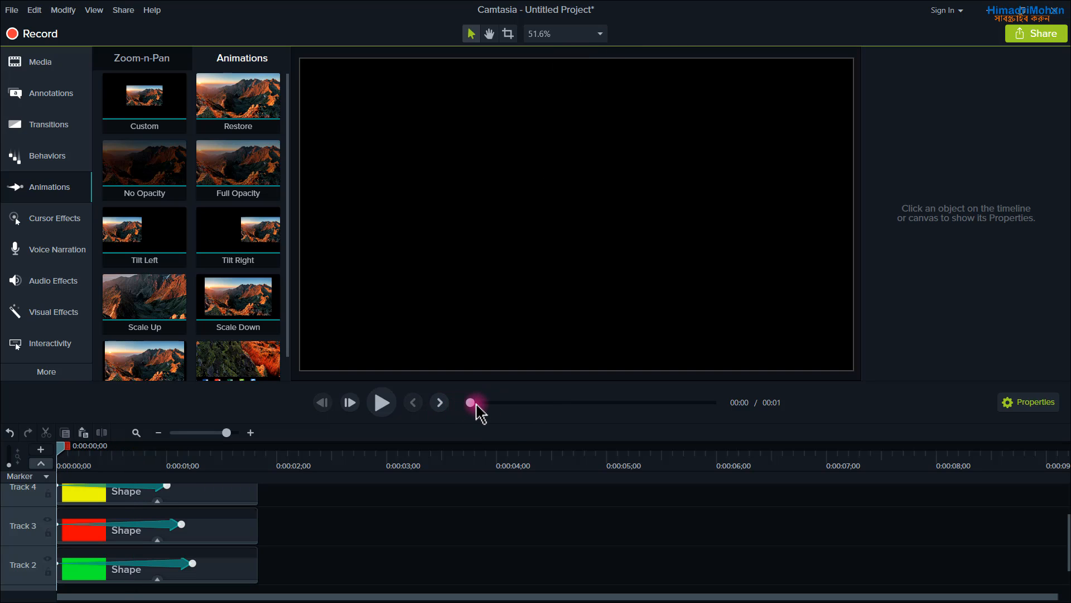
left_click(383, 402)
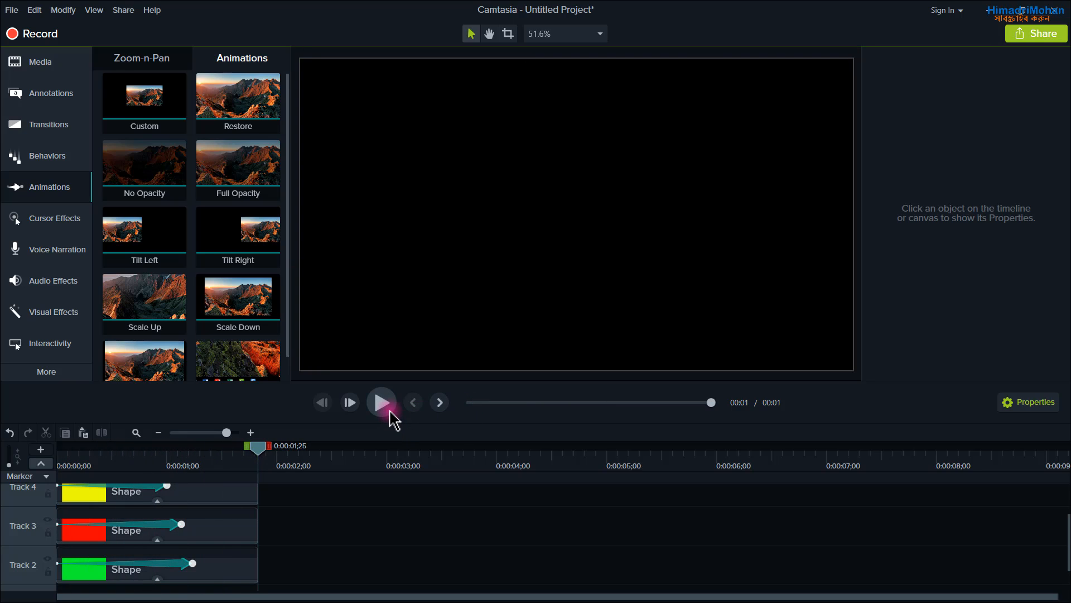
left_click(382, 402)
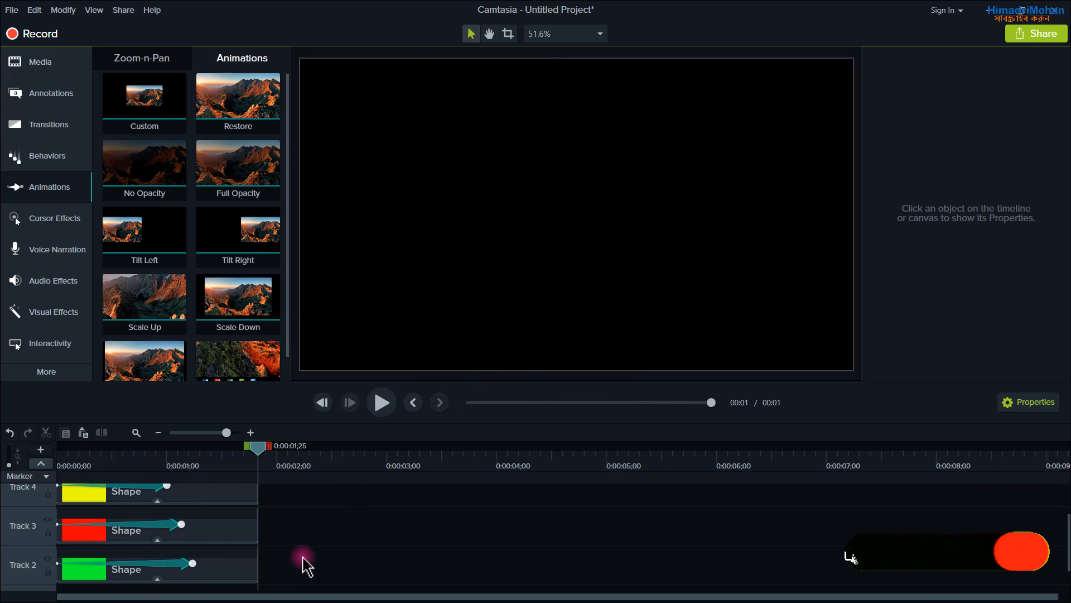
Group all three animated shape clips on Tracks 2, 3 and 4 into one clip.
scroll(294, 568, "up", 2)
scroll(295, 568, "down", 1)
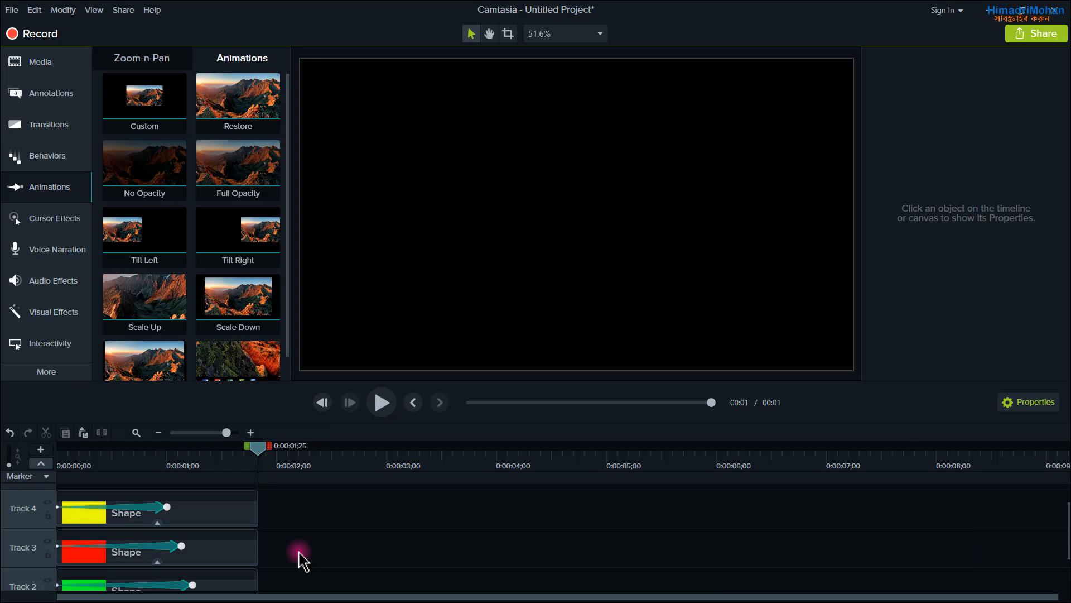
key("ctrl+a")
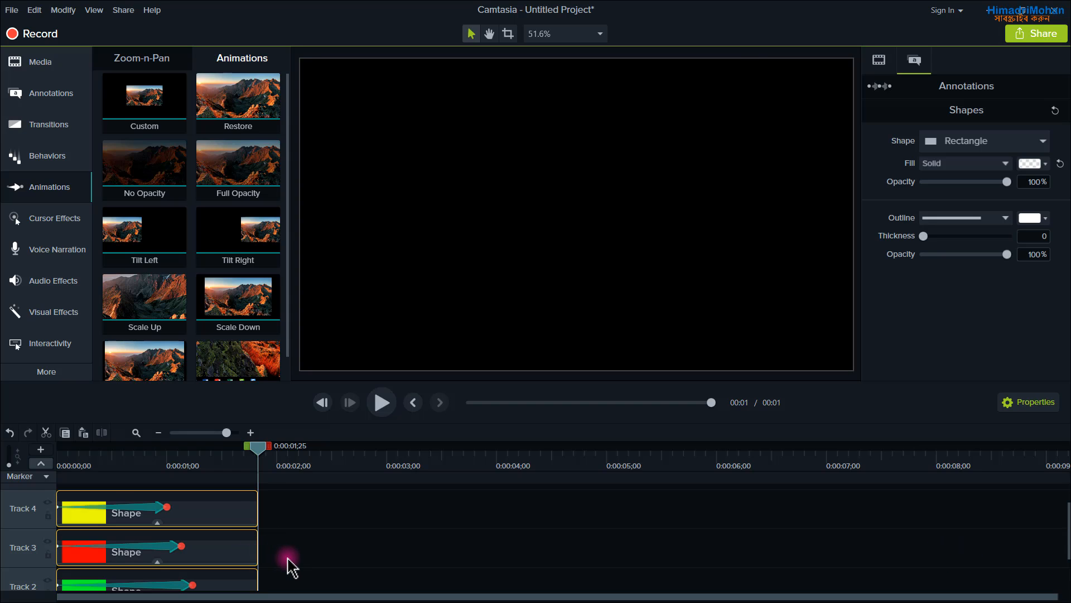
key("ctrl+g")
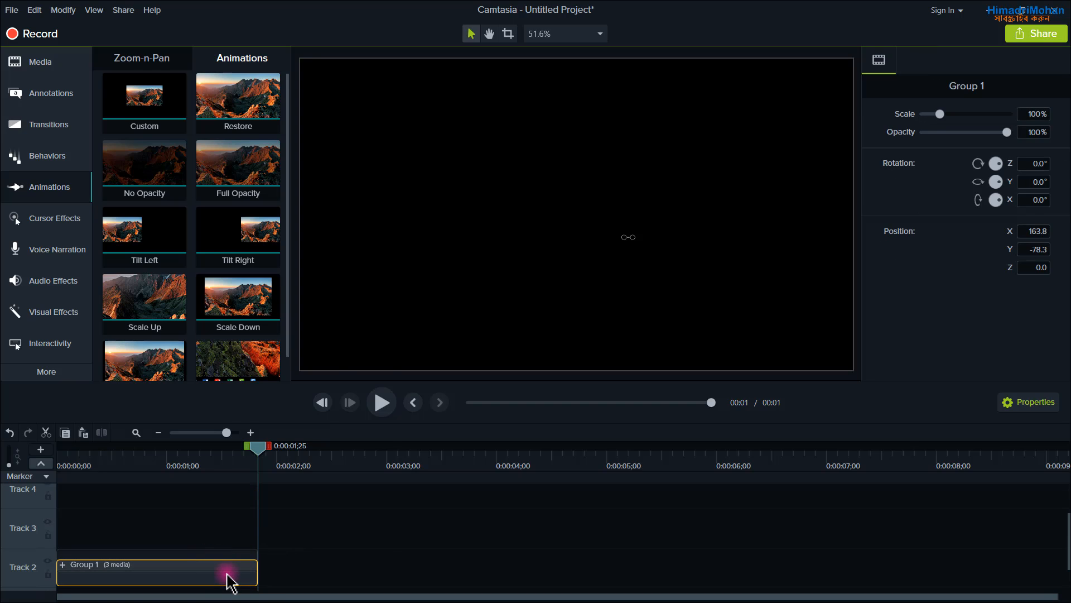
Add the grouped transition to the Library and name the new asset CT.
right_click(229, 581)
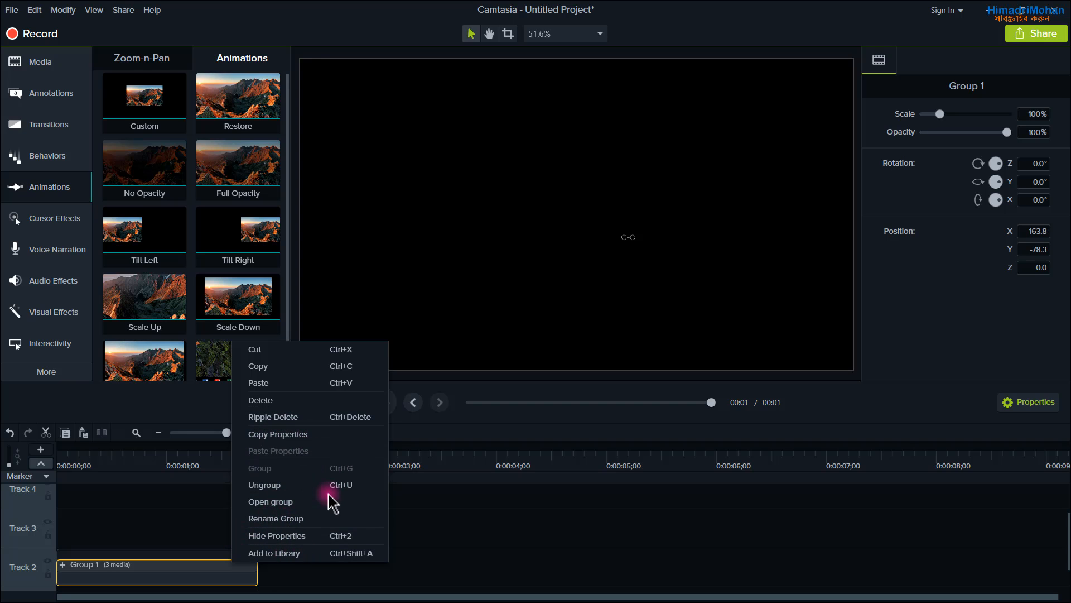
key("ctrl+shift+a")
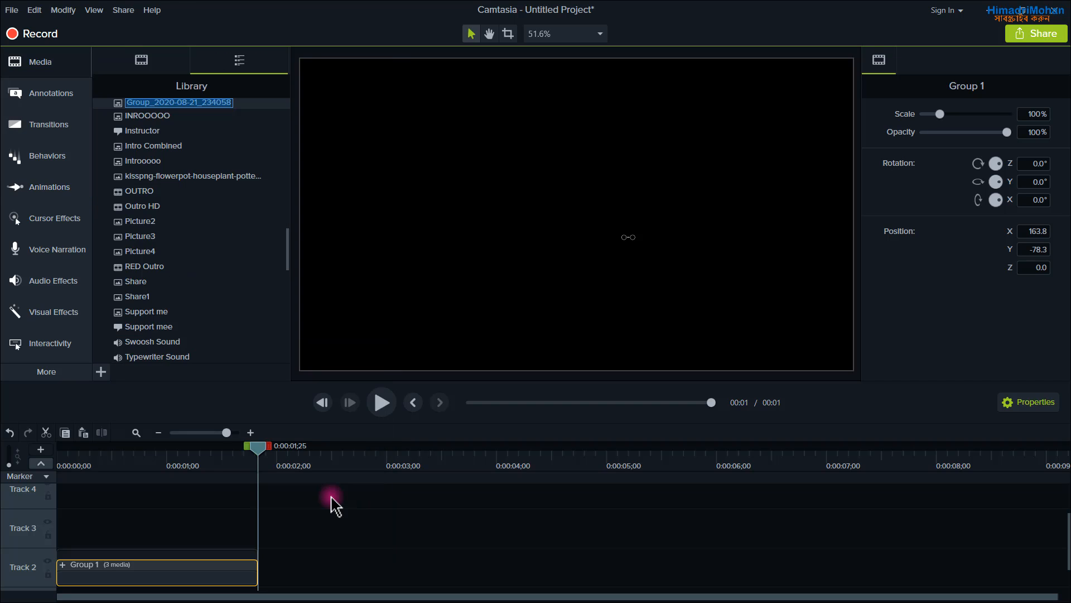
type("CT")
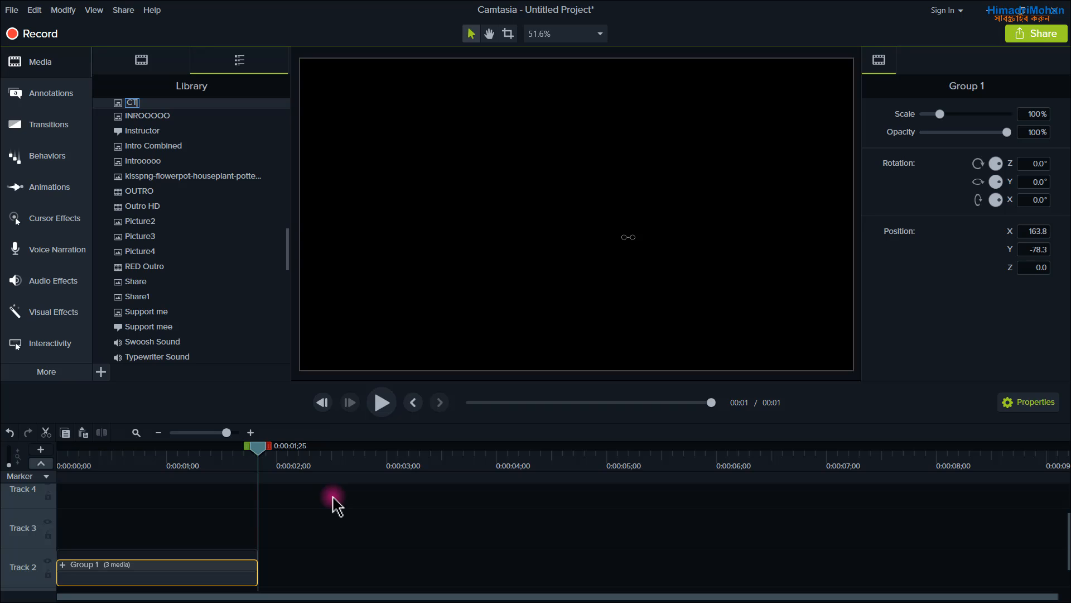
key("Return")
left_click(317, 556)
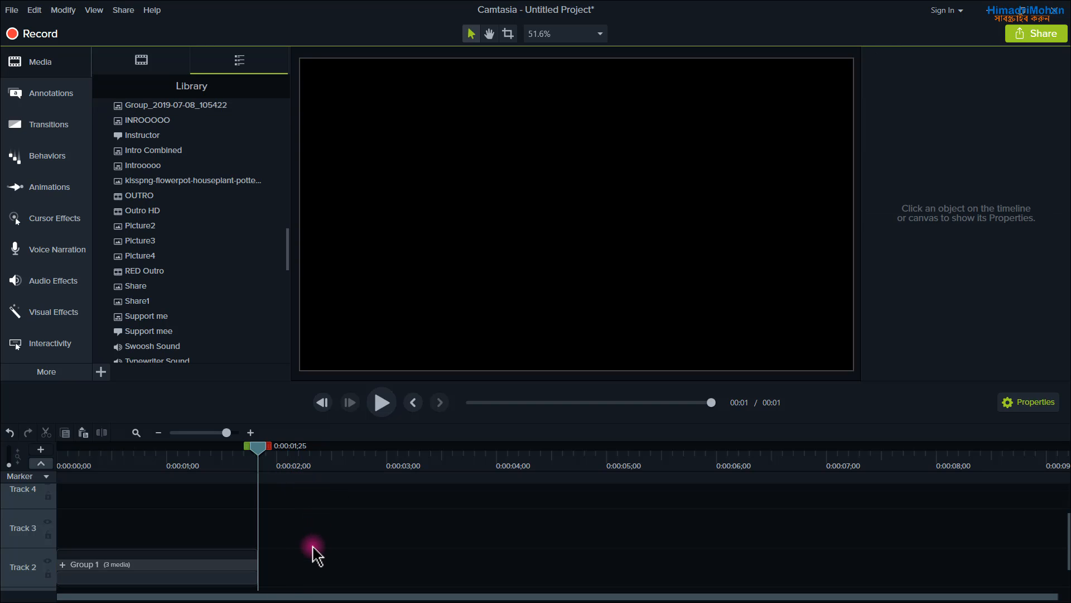
Look through the Library's asset list for the saved CT transition.
scroll(317, 556, "up", 2)
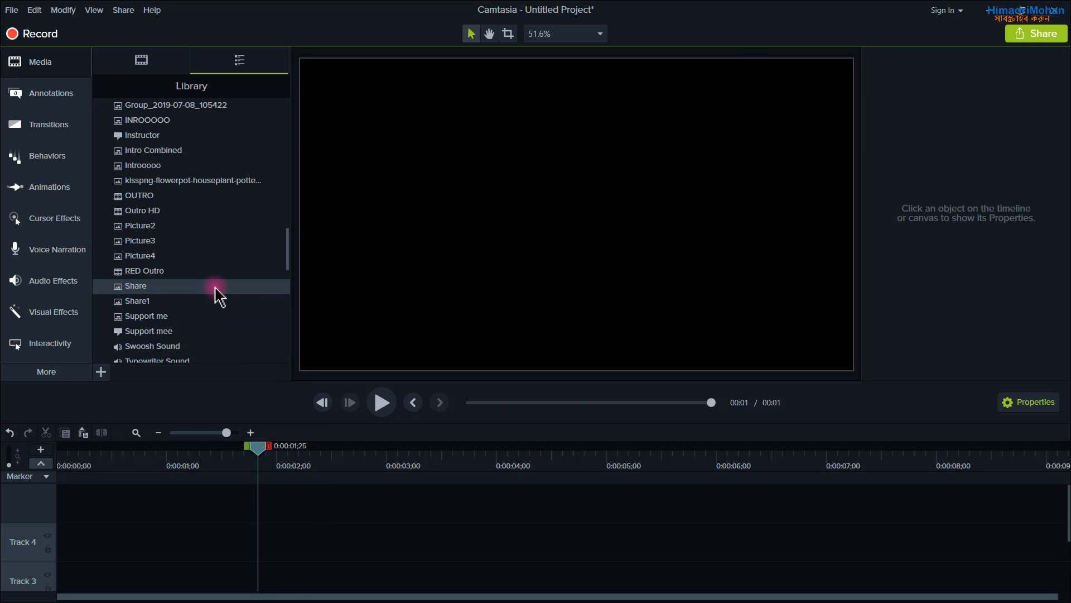
scroll(199, 215, "down", 8)
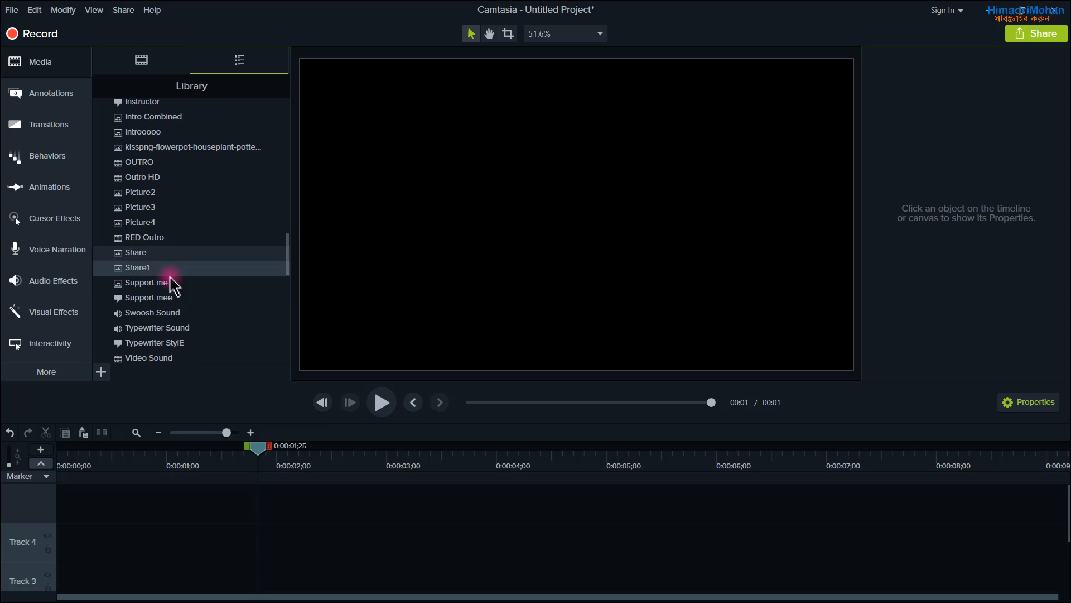
scroll(198, 274, "down", 4)
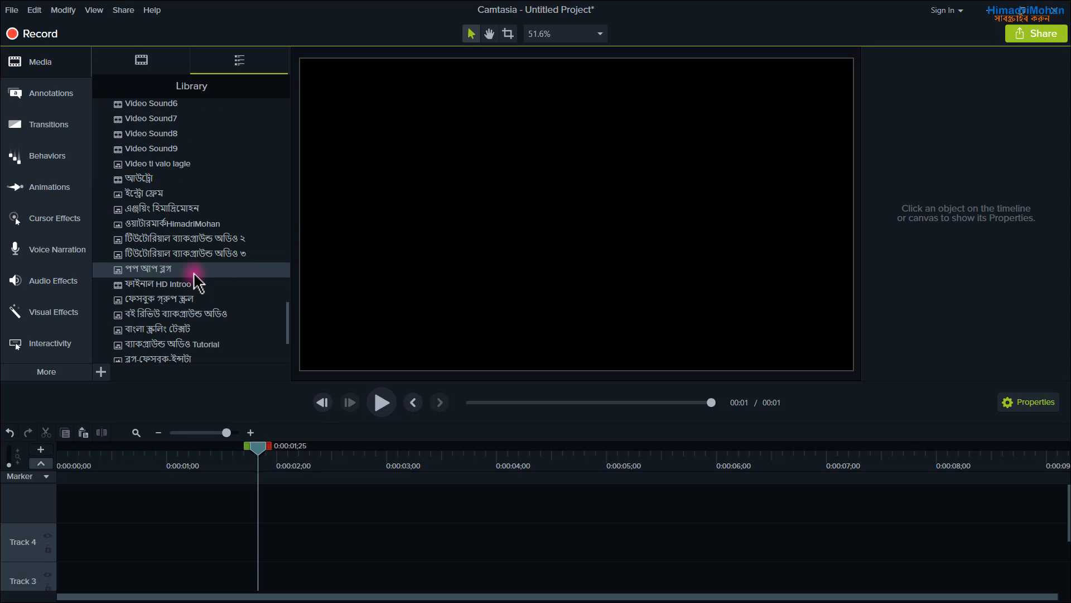
scroll(170, 268, "up", 8)
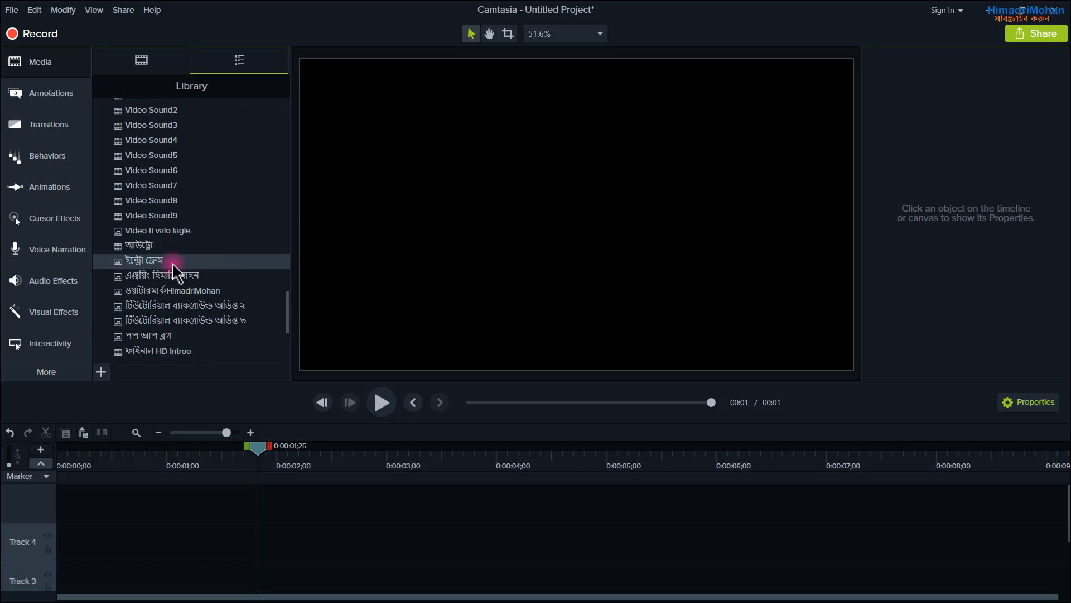
scroll(171, 268, "down", 2)
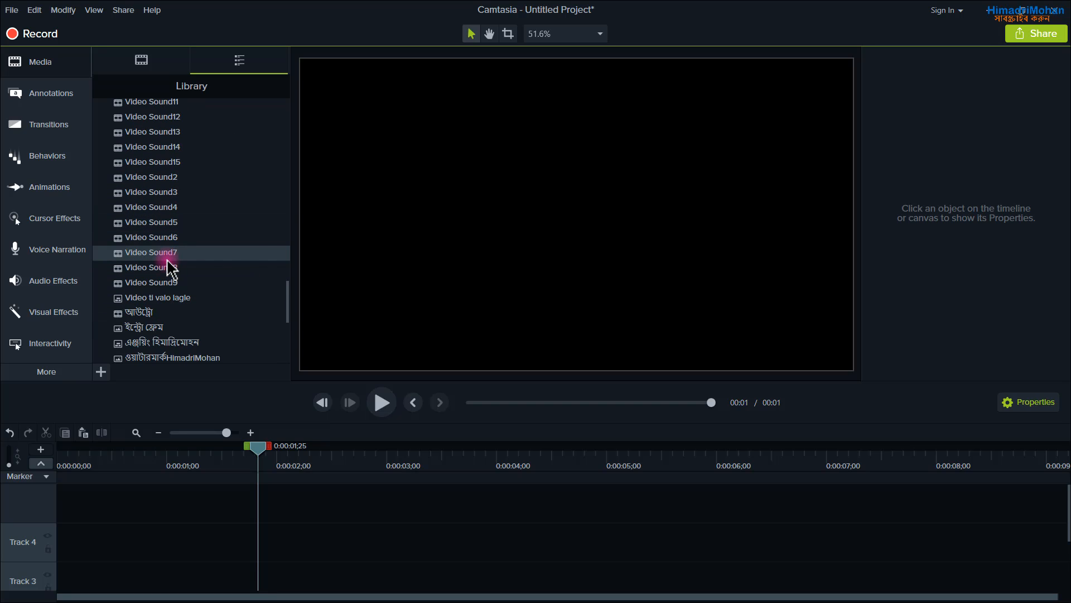
scroll(168, 268, "up", 7)
scroll(161, 263, "up", 3)
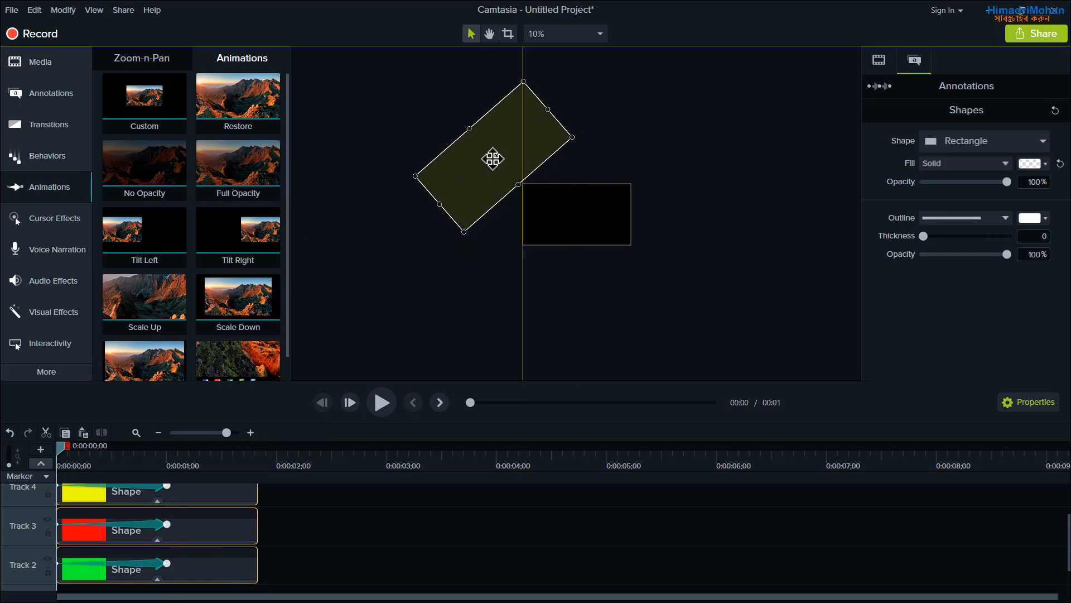
left_click_drag(490, 158, 674, 310)
left_click(186, 461)
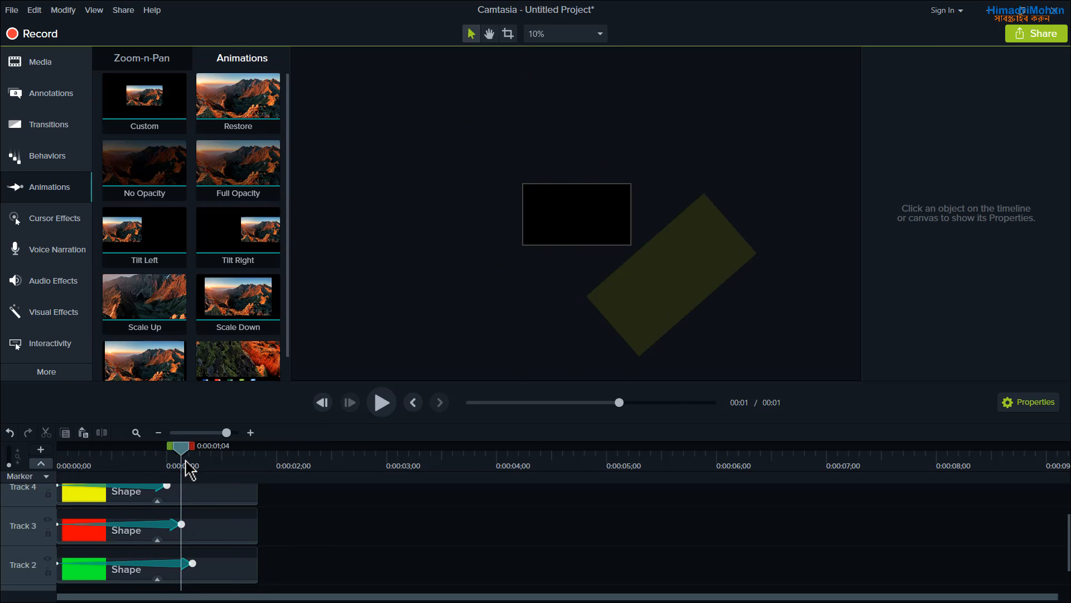